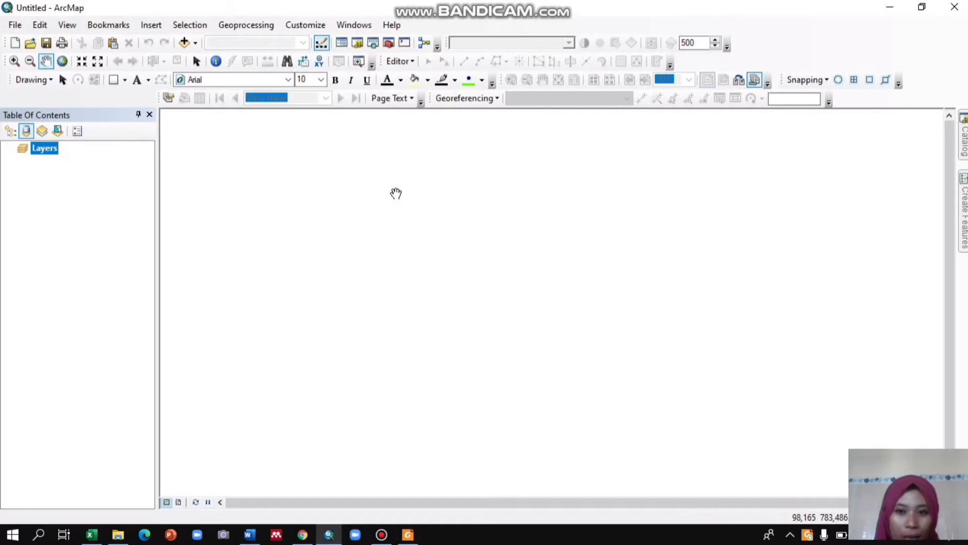
Add the Kec_Mangaran_Situbondo shapefile from the Catalog to the map.
left_click(964, 146)
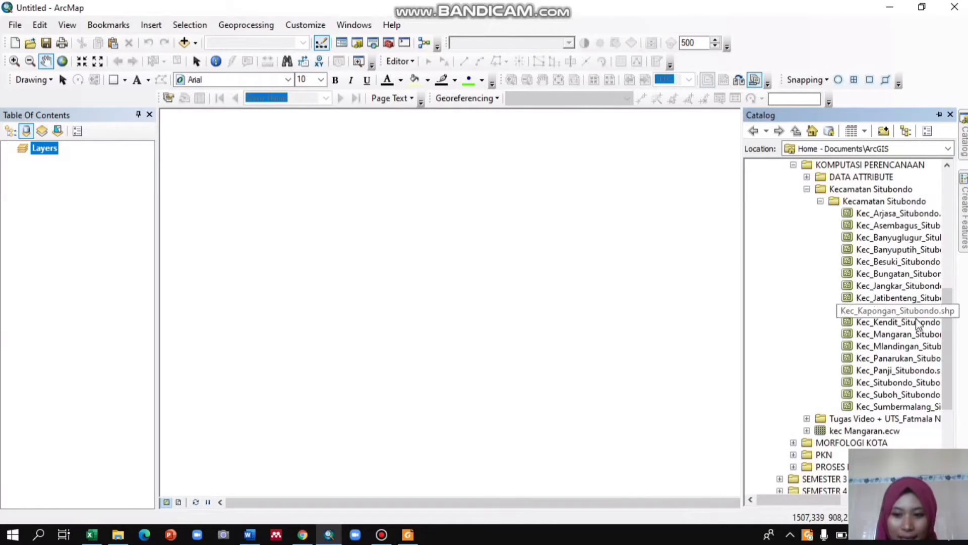
left_click_drag(915, 335, 526, 328)
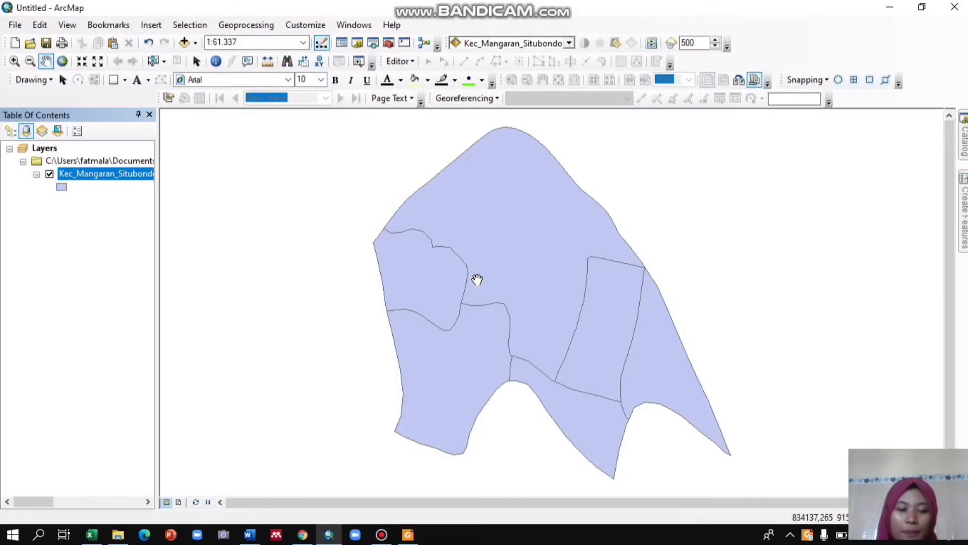
Open the attribute table of the Kec_Mangaran_Situbondo layer and move the table window over the map.
right_click(132, 177)
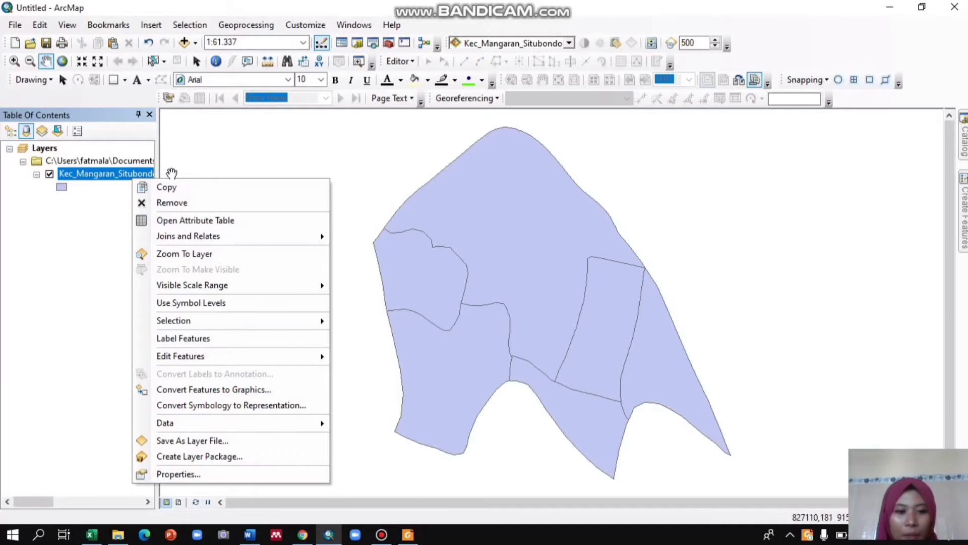
left_click(190, 222)
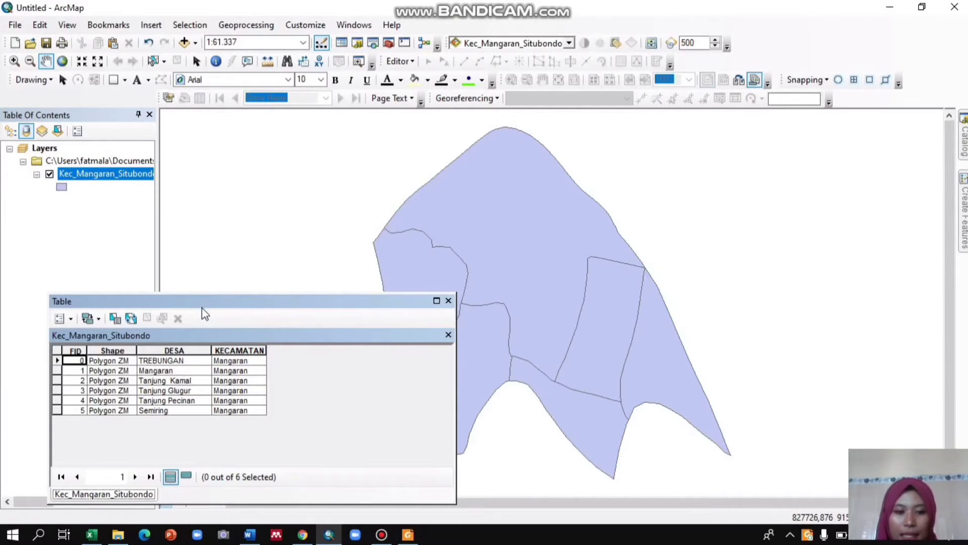
left_click_drag(204, 306, 324, 176)
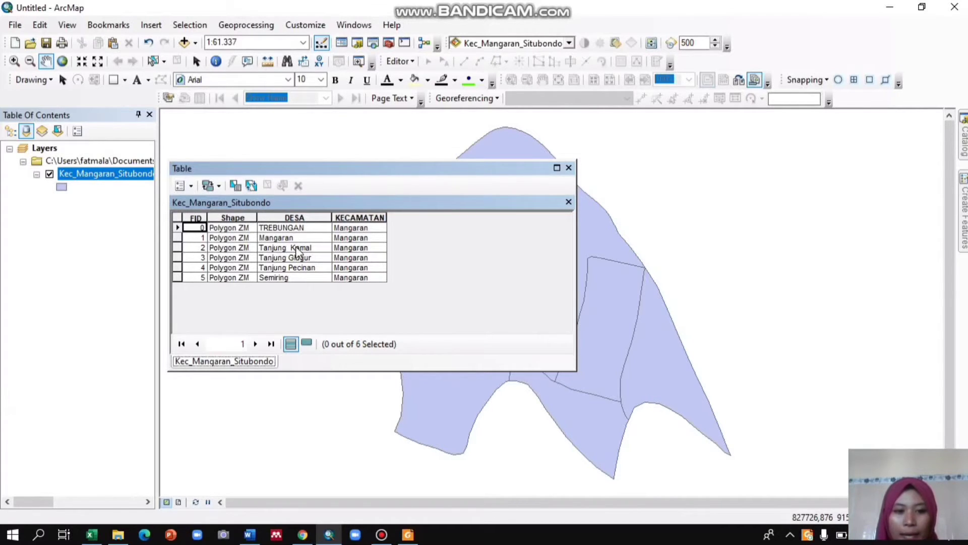
Sort the table by FID ascending, descending, and back to ascending.
right_click(192, 216)
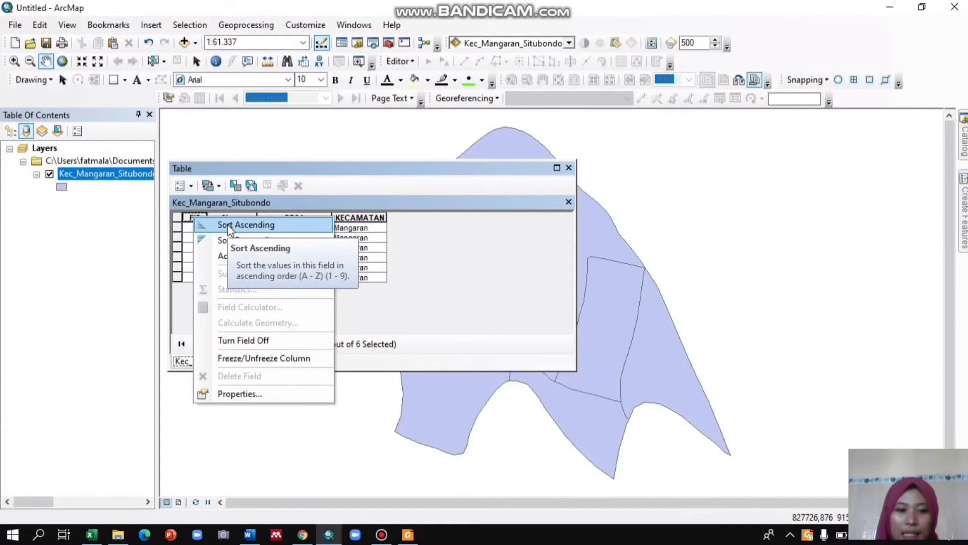
left_click(228, 224)
right_click(201, 218)
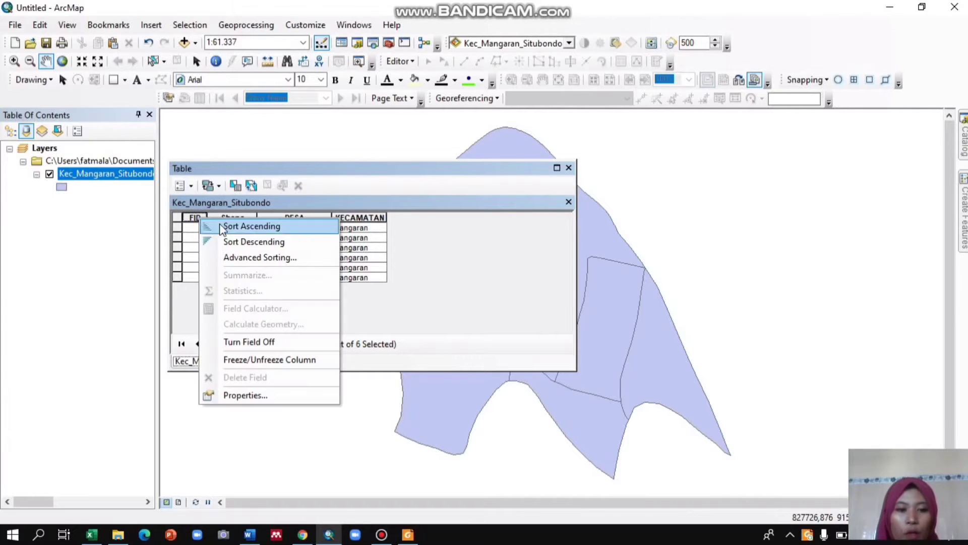
left_click(238, 245)
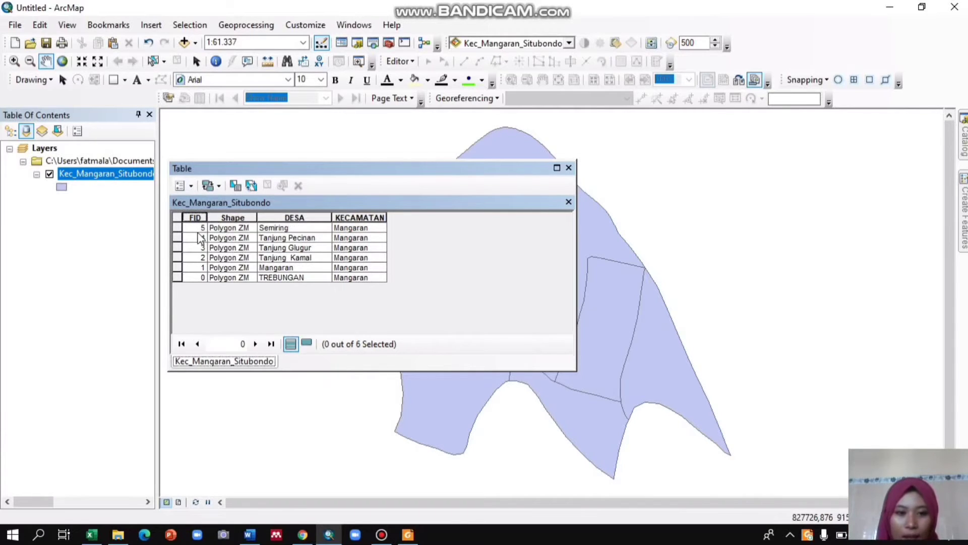
right_click(200, 217)
left_click(228, 224)
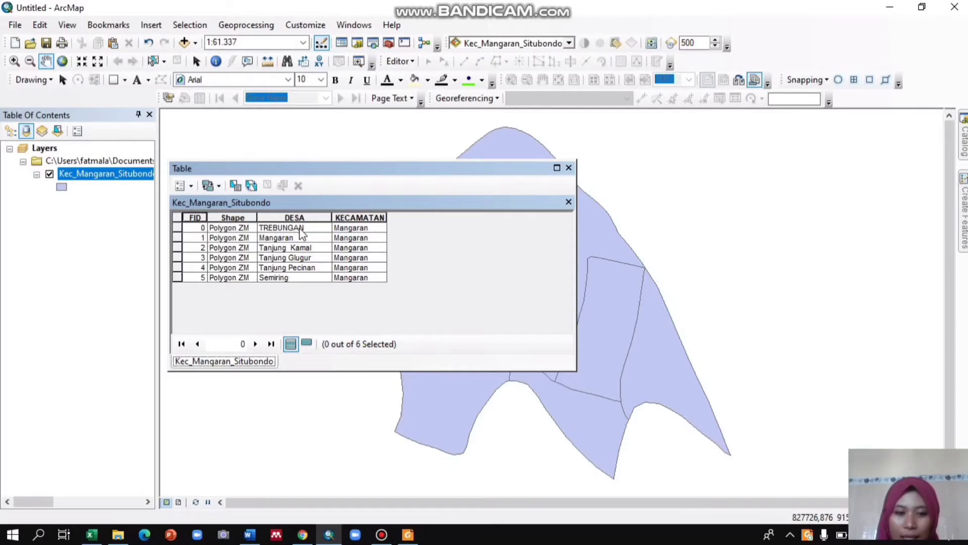
Select the first record and set its DESA value to "Trebungan" with the Field Calculator, then clear the selection.
left_click(177, 228)
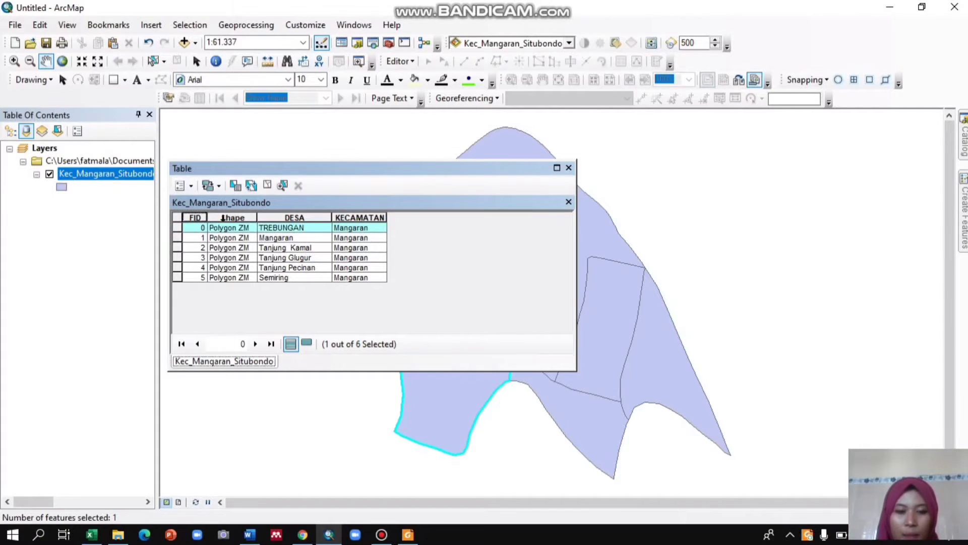
left_click(296, 214)
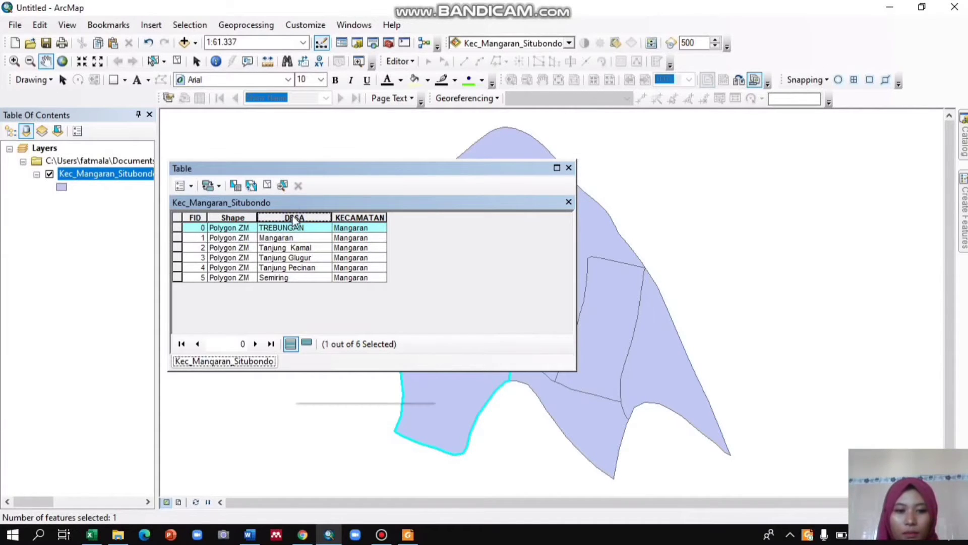
right_click(293, 217)
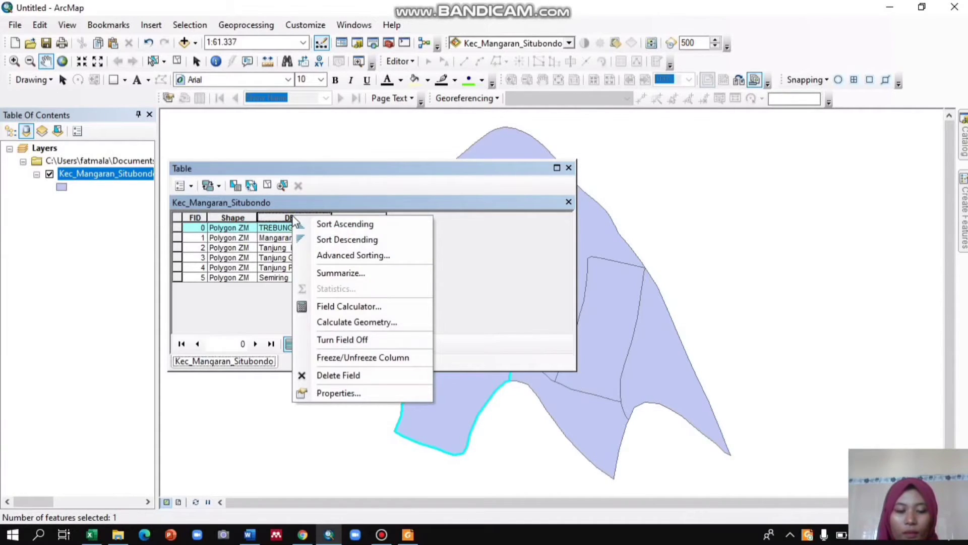
left_click(335, 306)
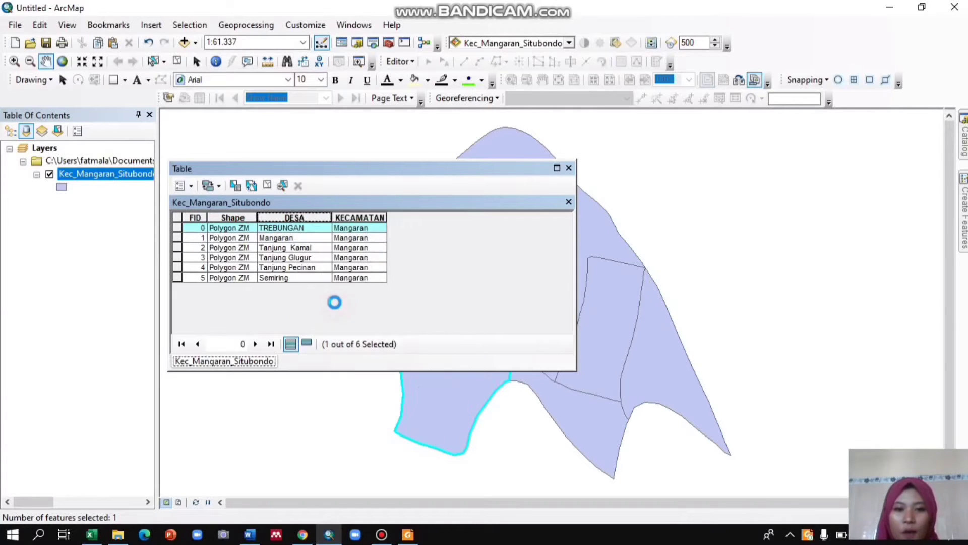
left_click(431, 298)
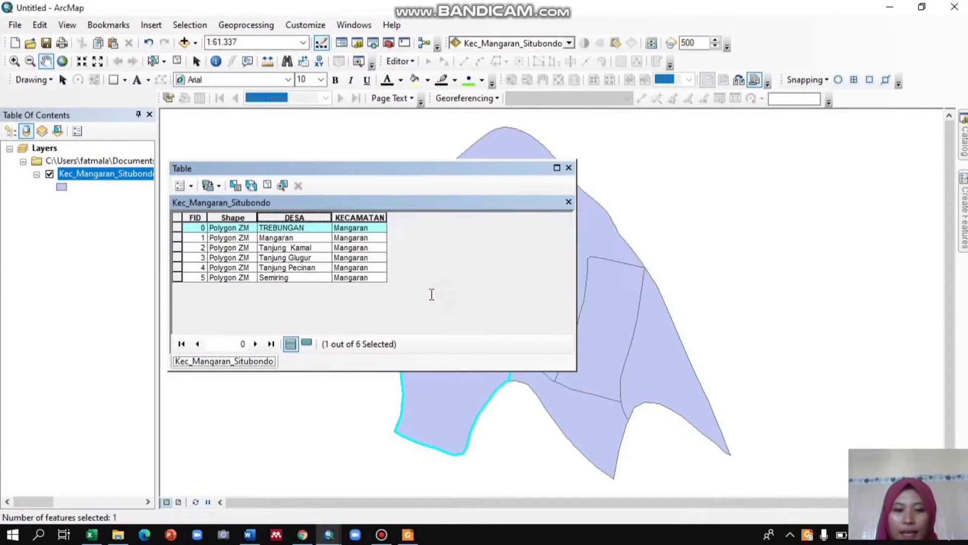
left_click(348, 294)
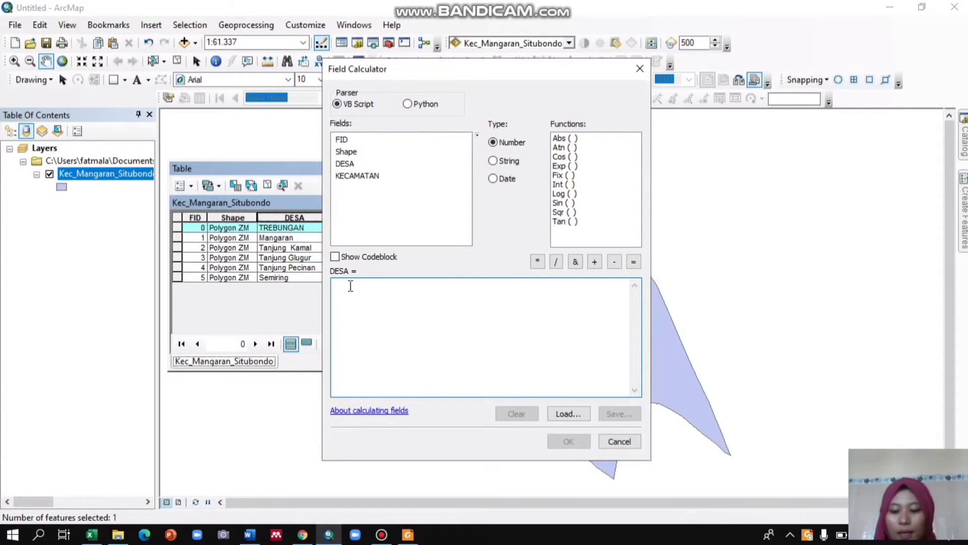
type("\"")
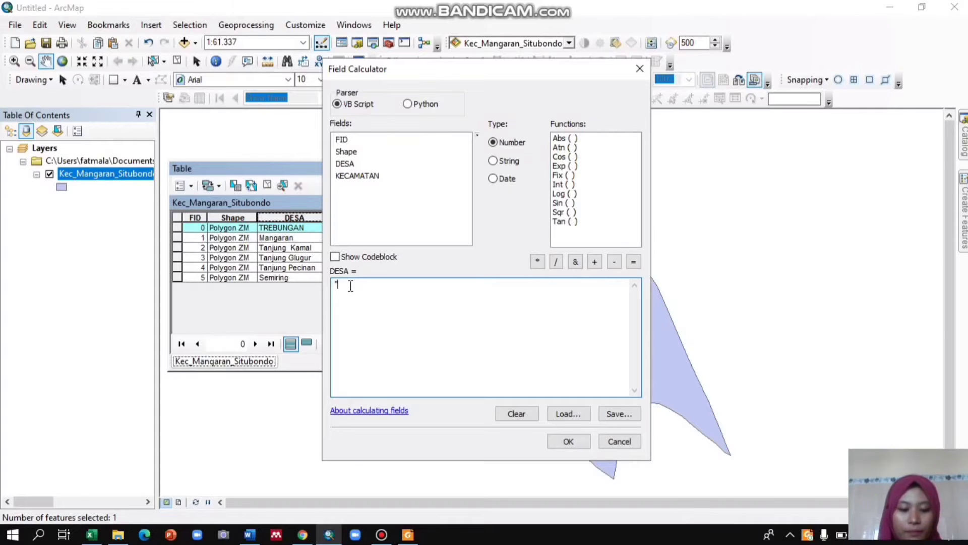
type("T")
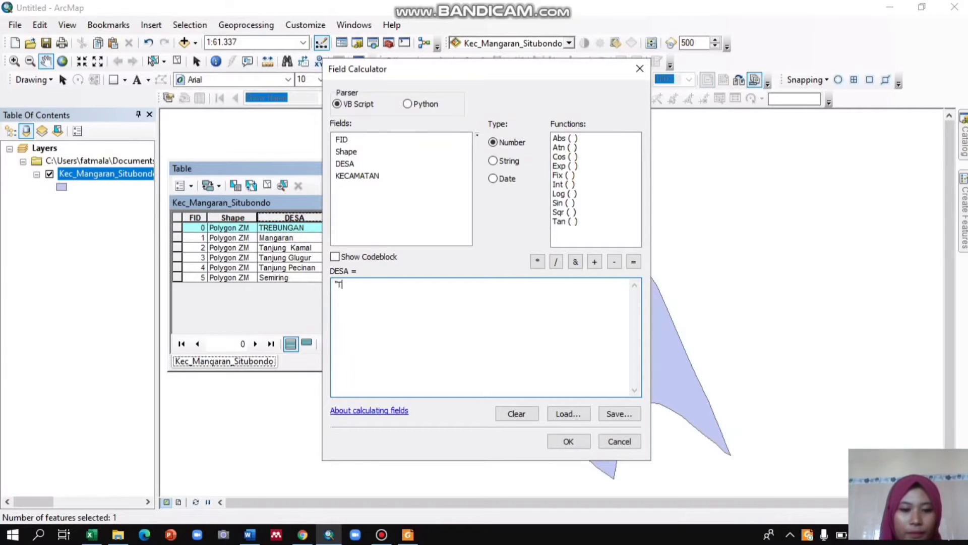
type("re")
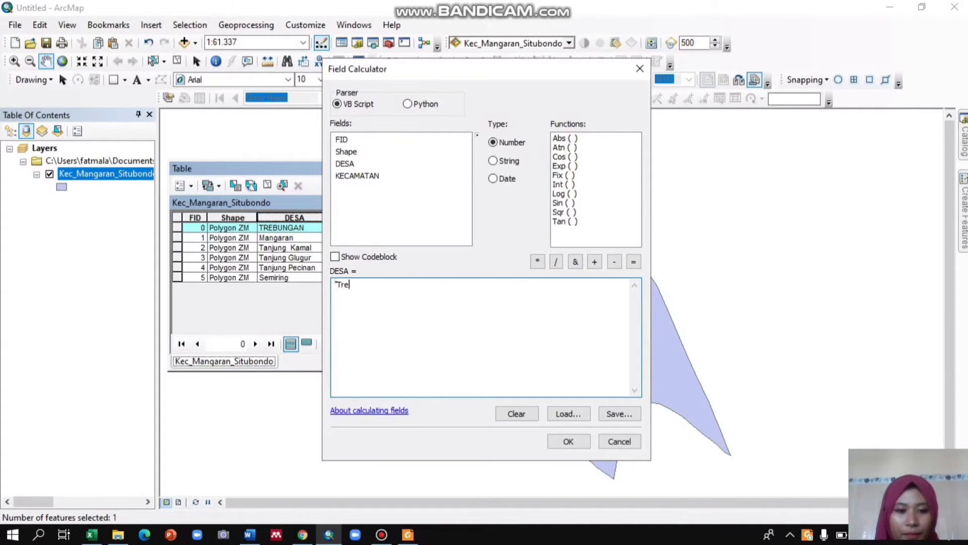
type("bungan")
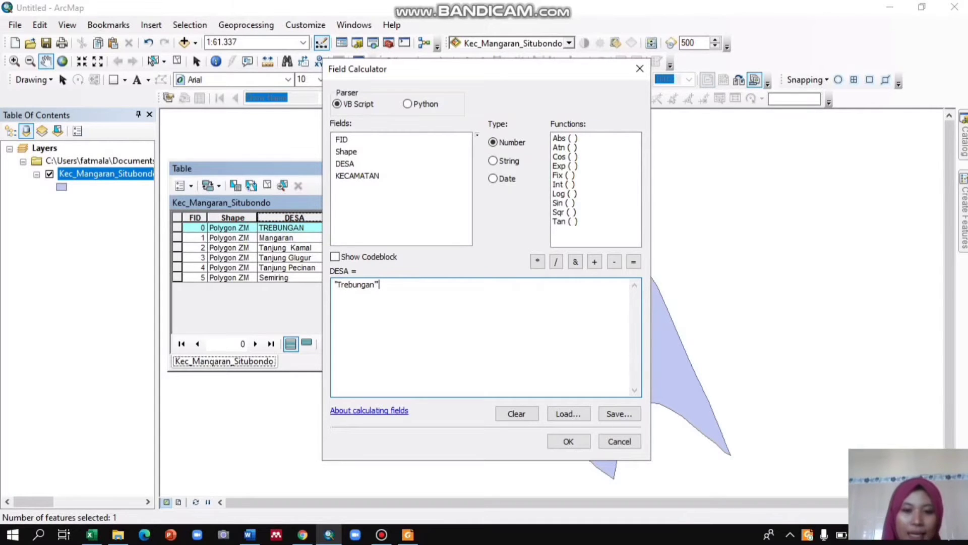
left_click(568, 442)
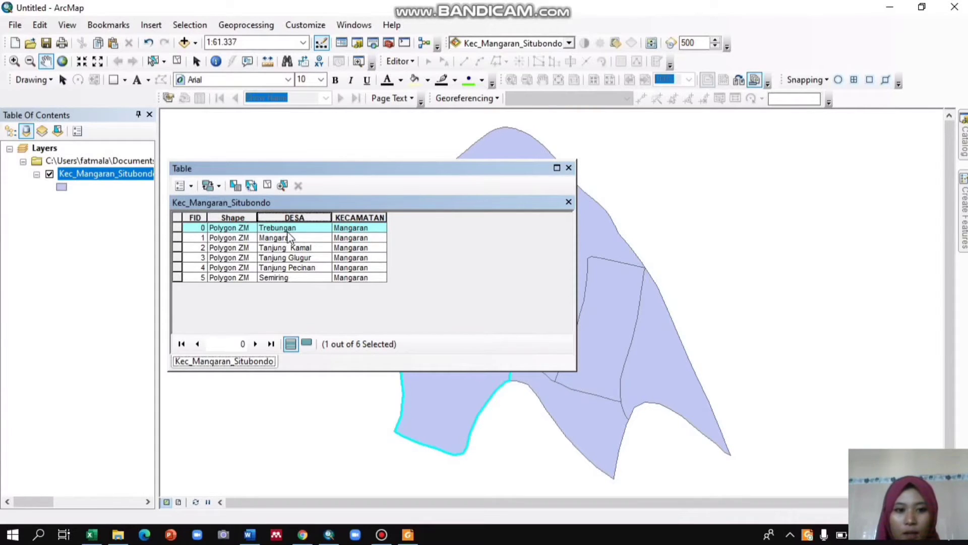
left_click(389, 220)
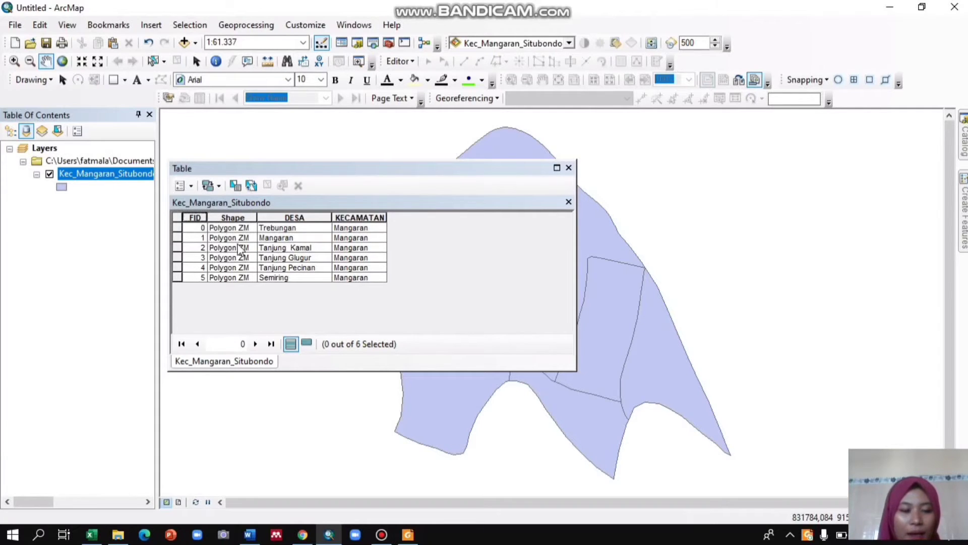
Add a new field named LUASAN of type Double to the table.
left_click(191, 186)
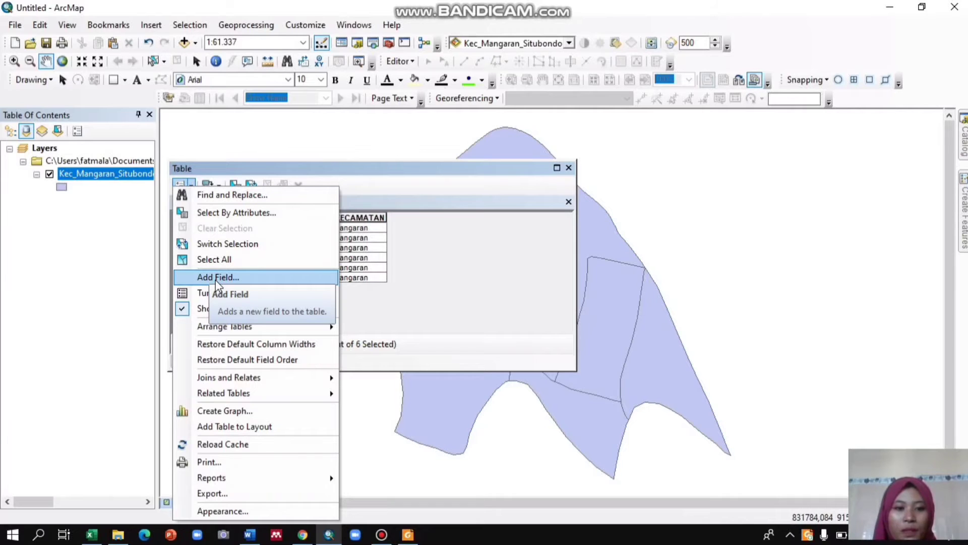
left_click(262, 277)
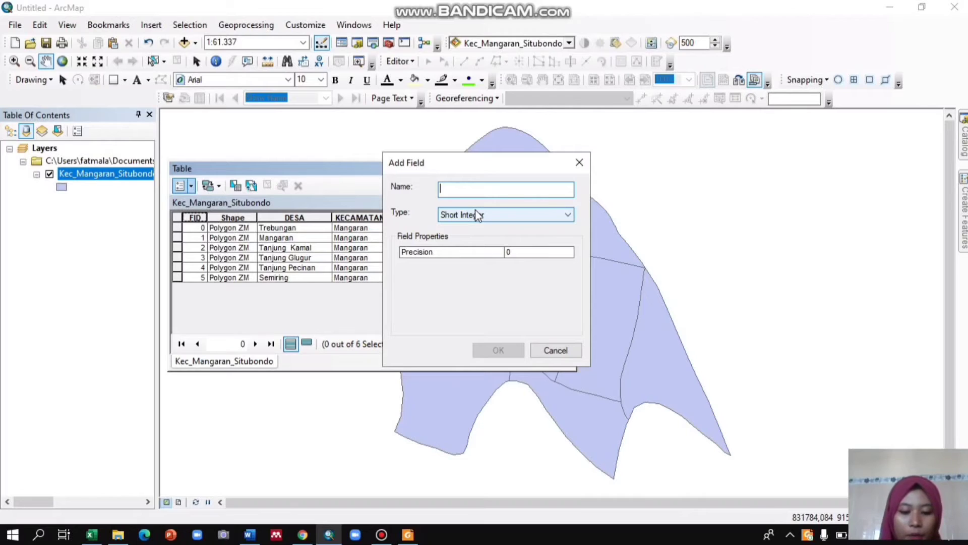
type("L")
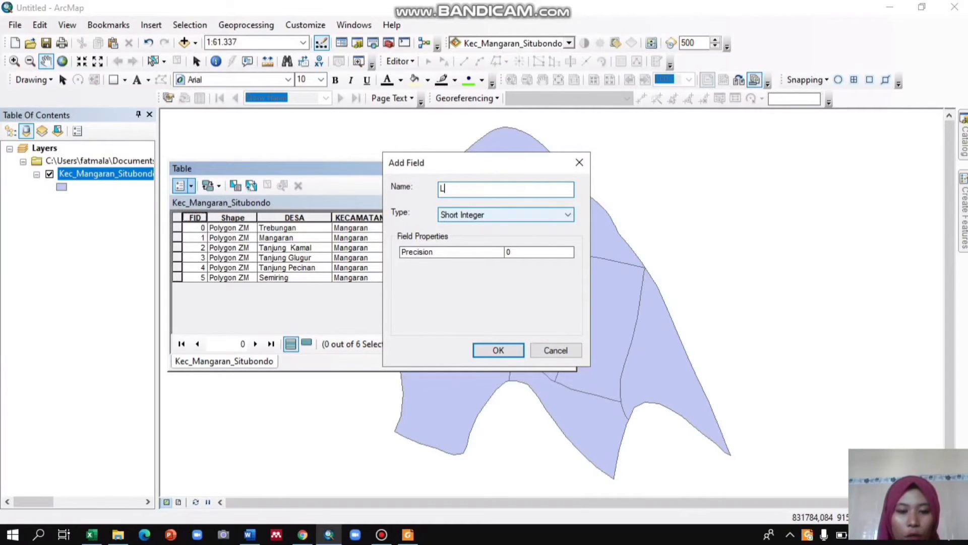
type("UASAN")
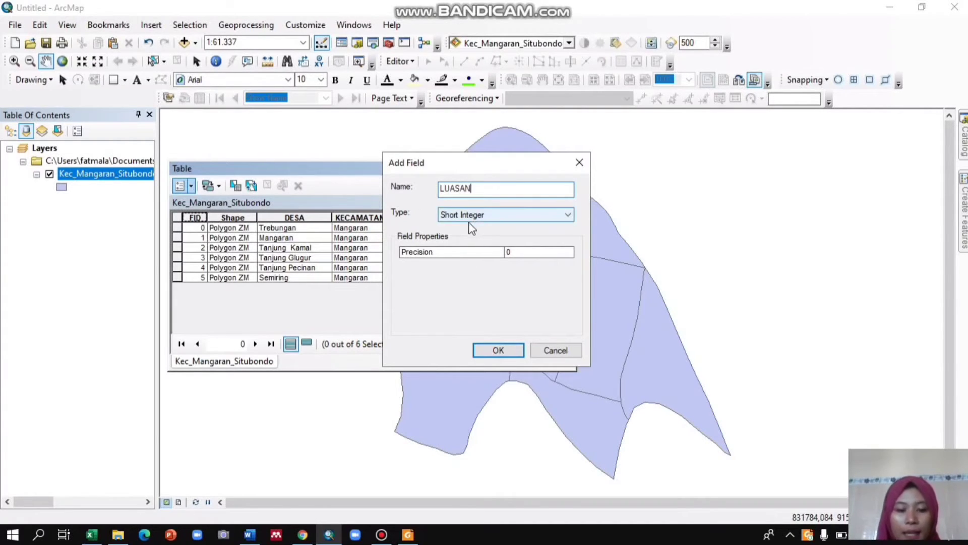
left_click(513, 217)
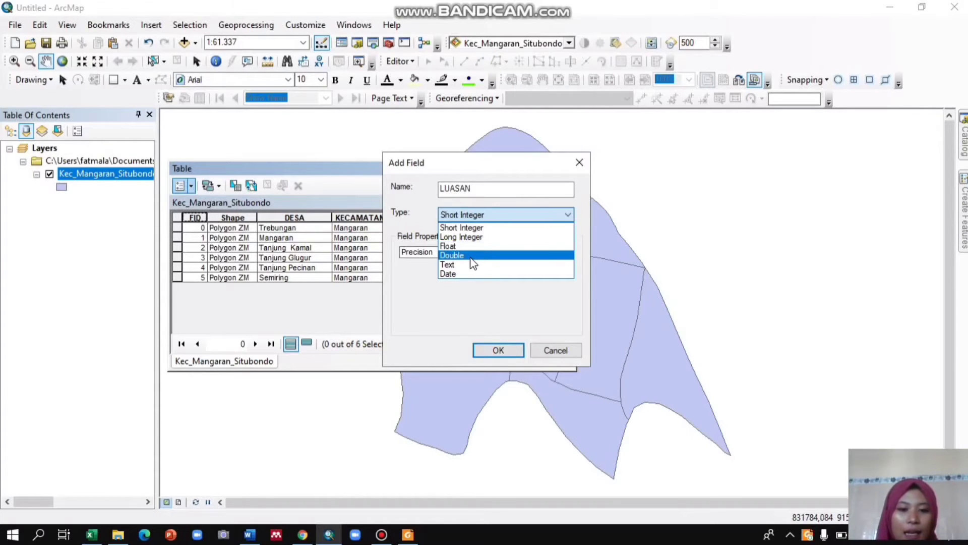
left_click(470, 255)
left_click(501, 217)
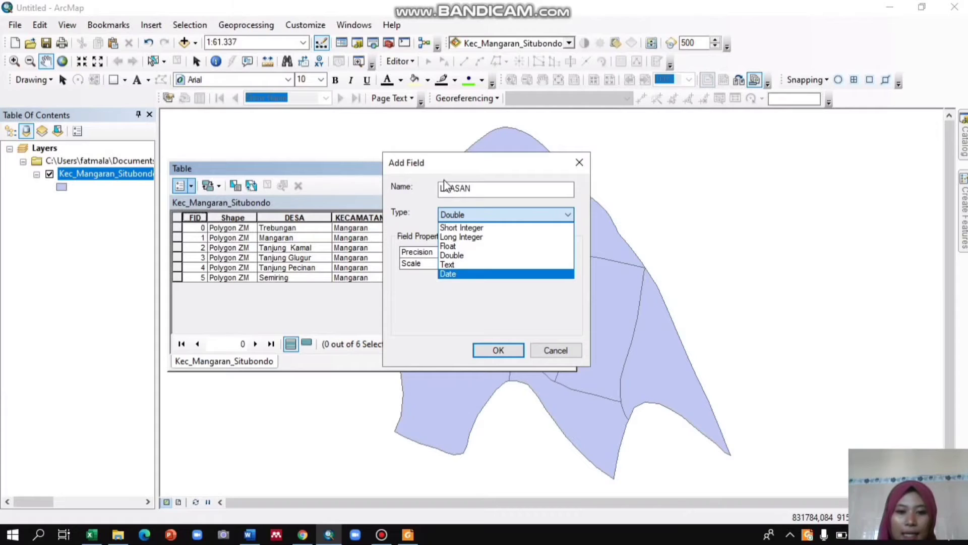
left_click(461, 255)
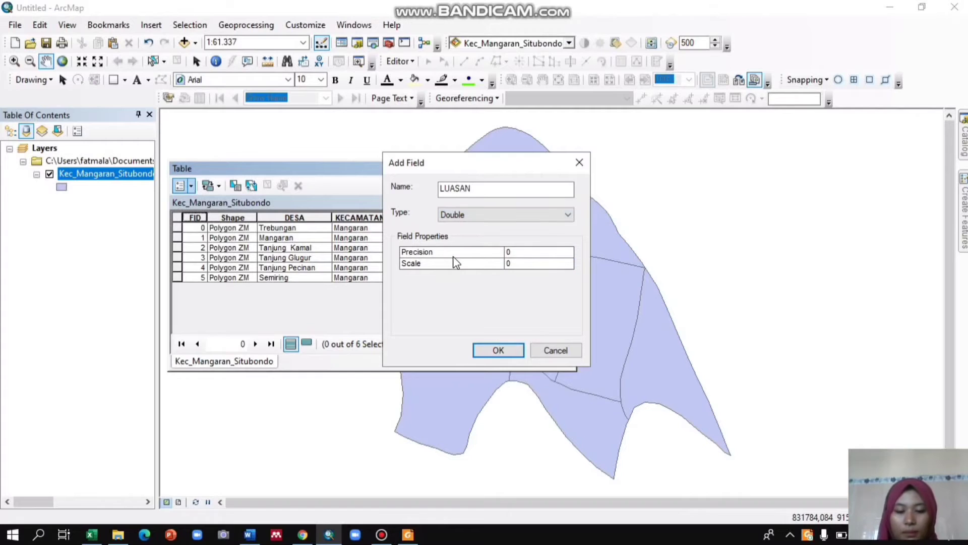
left_click(498, 351)
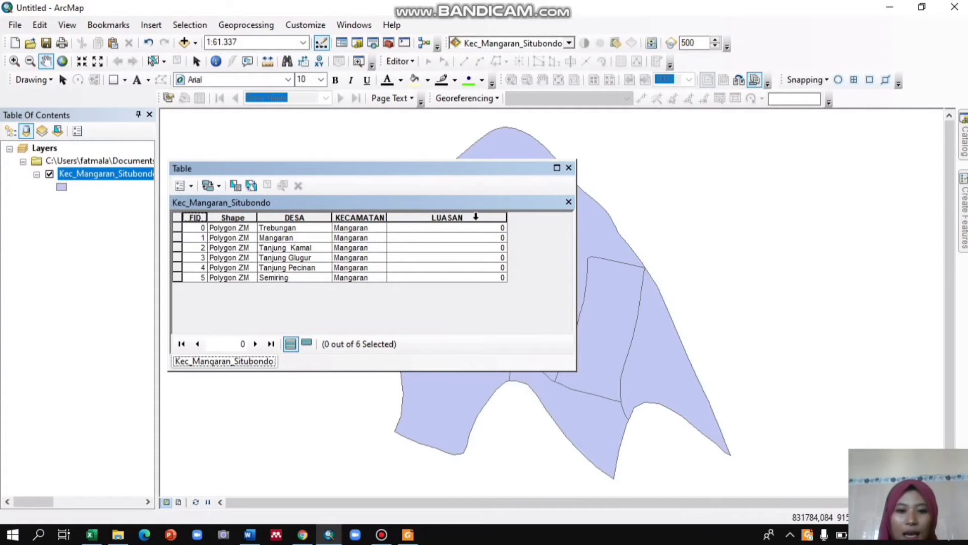
Calculate the area of each village into the LUASAN field in Square Kilometers using the data source's coordinate system.
left_click(475, 217)
right_click(477, 218)
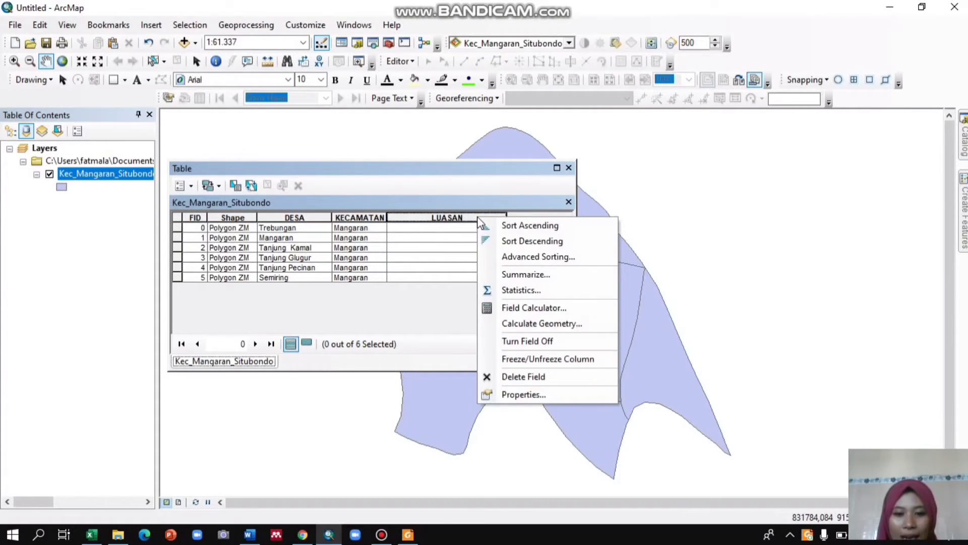
left_click(547, 325)
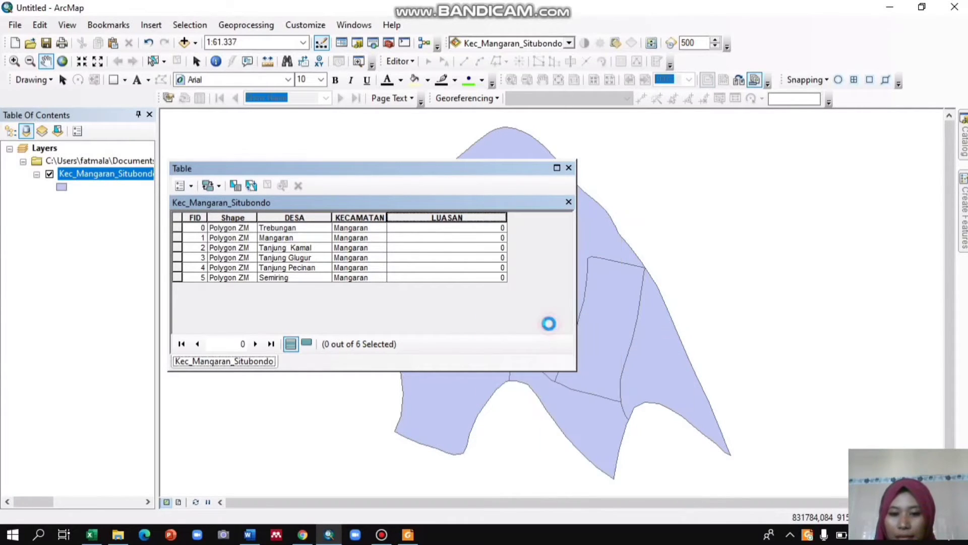
left_click(470, 299)
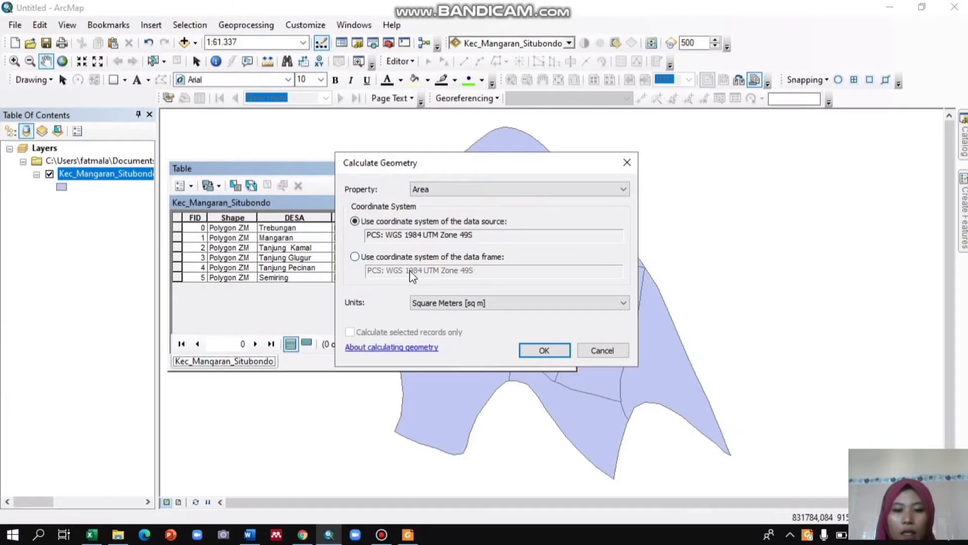
left_click(456, 303)
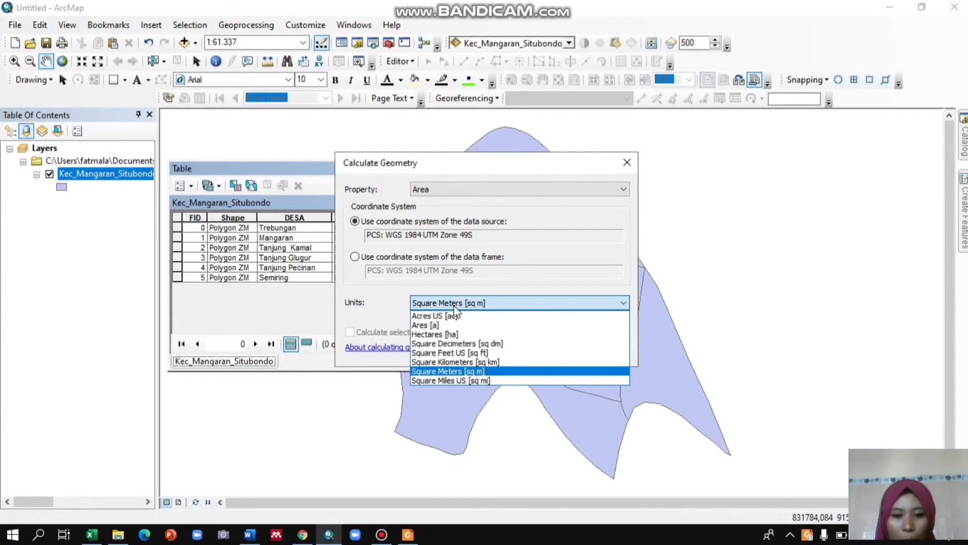
left_click(463, 363)
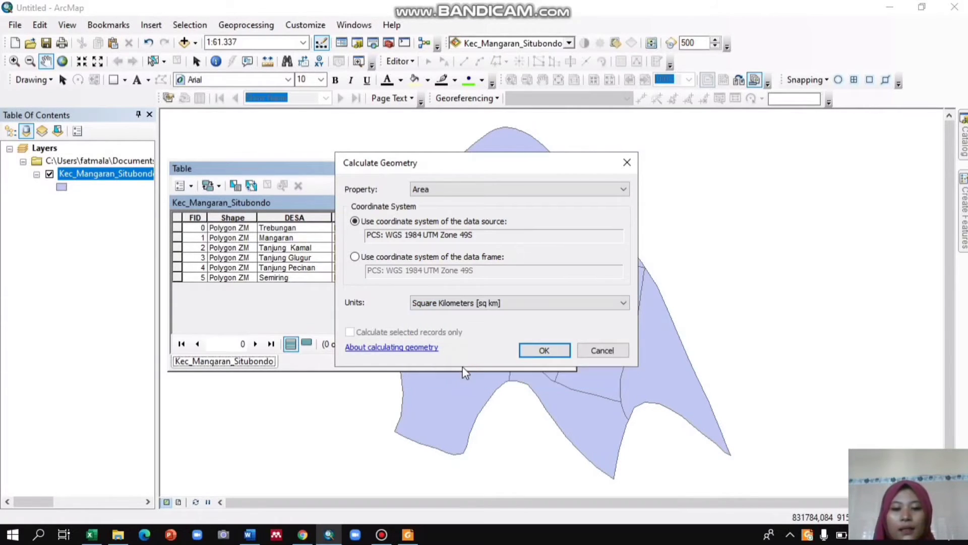
left_click(564, 357)
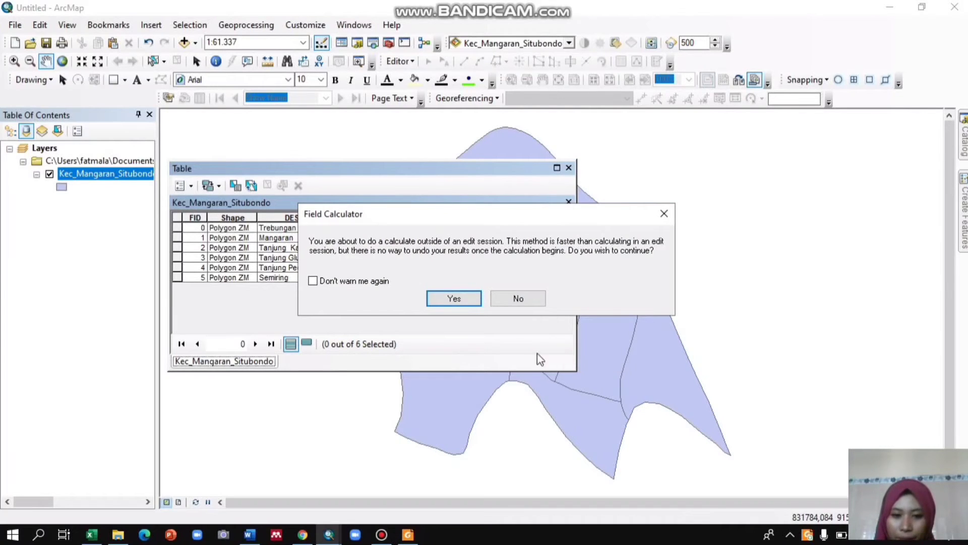
left_click(458, 306)
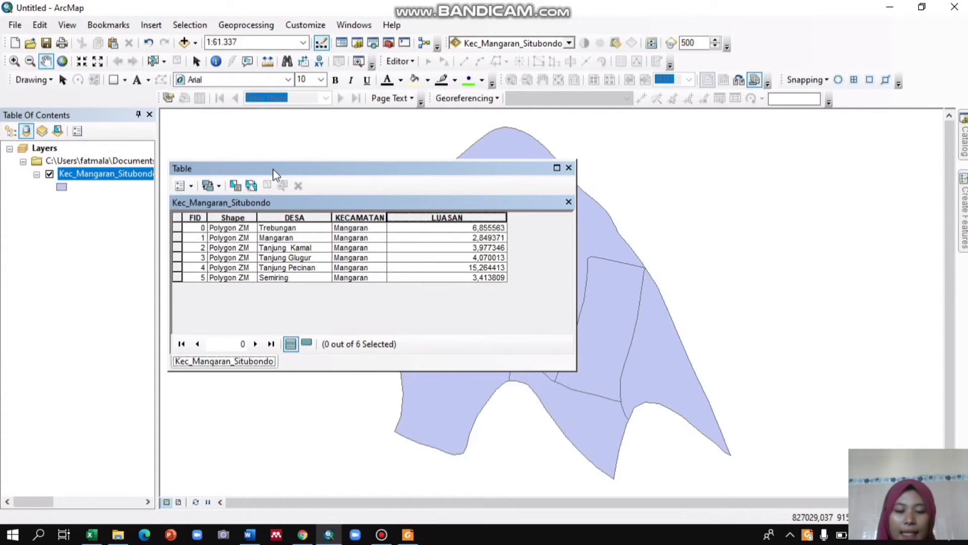
Select the first three village records in turn to locate each polygon on the map, then close the table.
left_click_drag(275, 168, 599, 160)
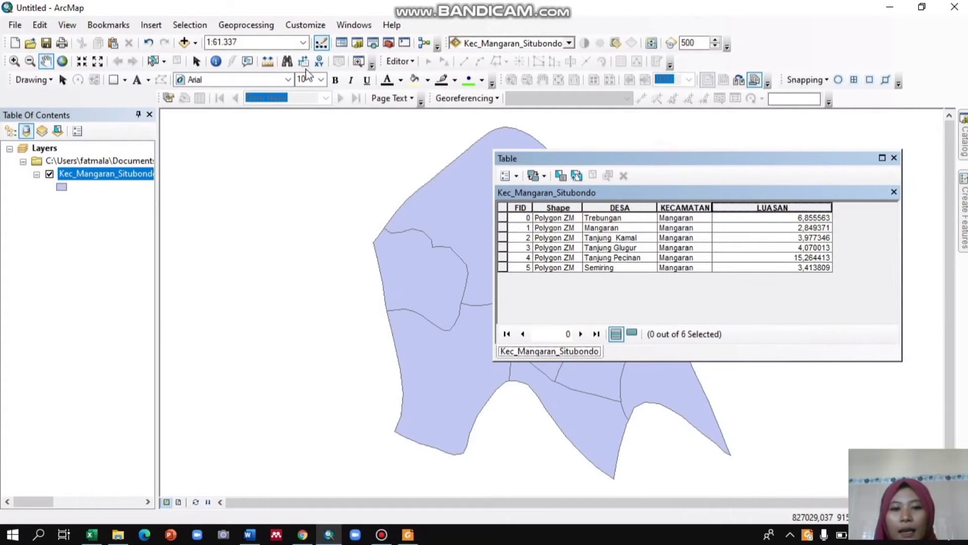
left_click_drag(306, 70, 179, 38)
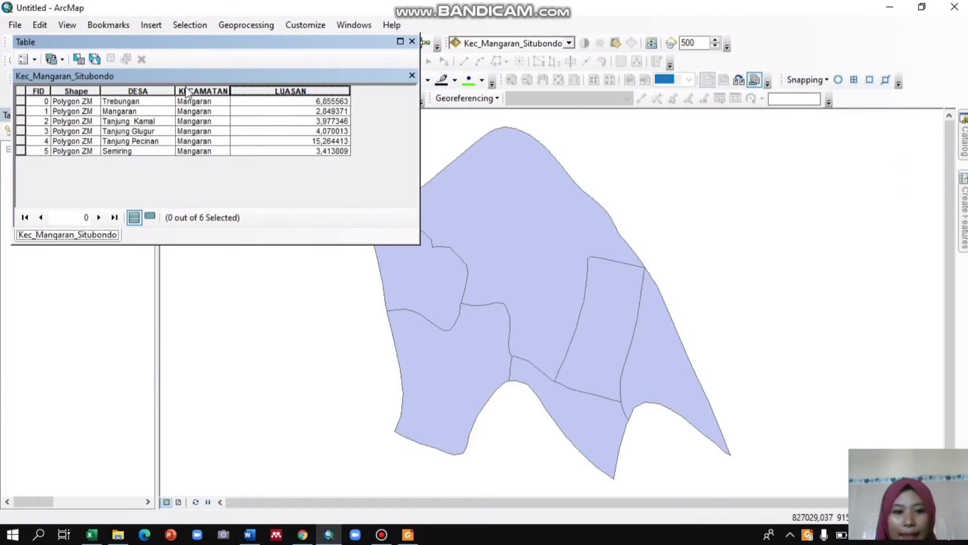
left_click(20, 102)
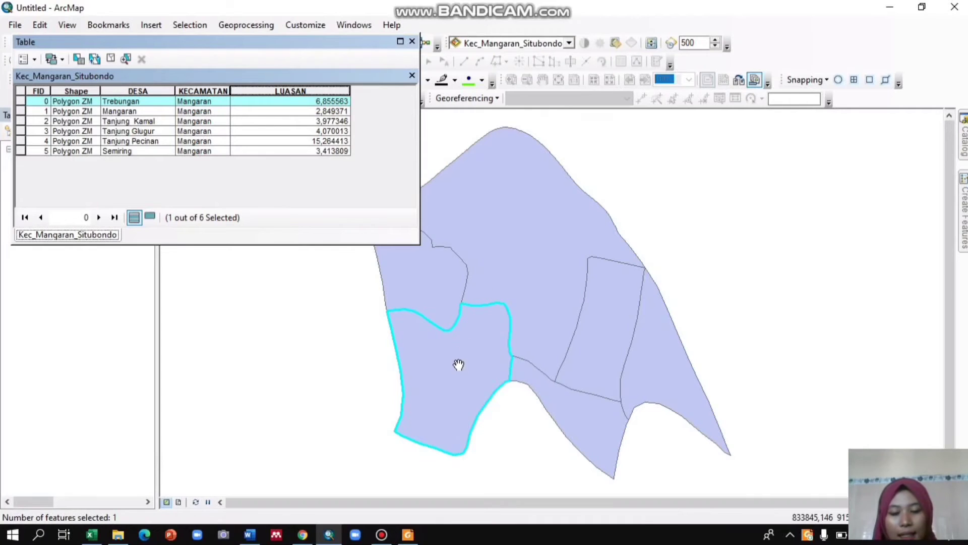
left_click(20, 112)
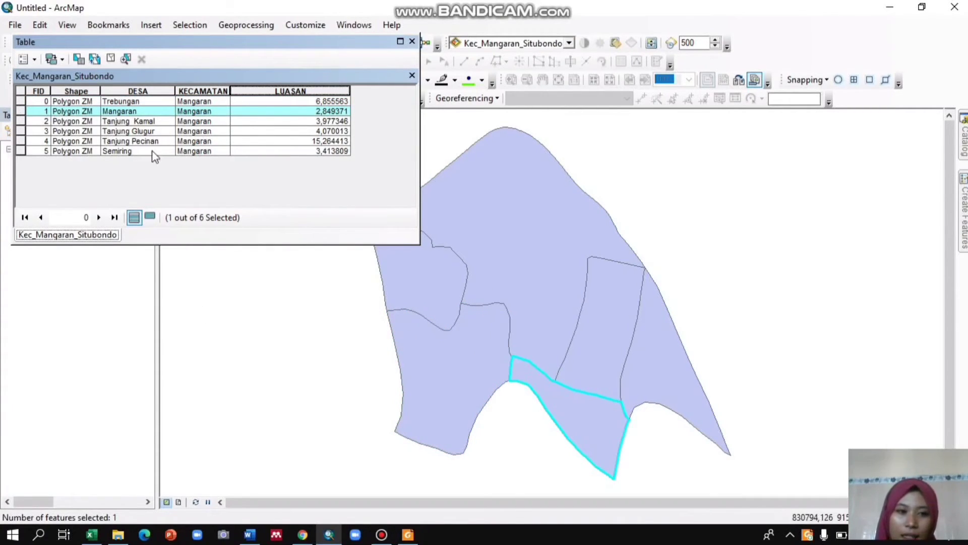
left_click(20, 122)
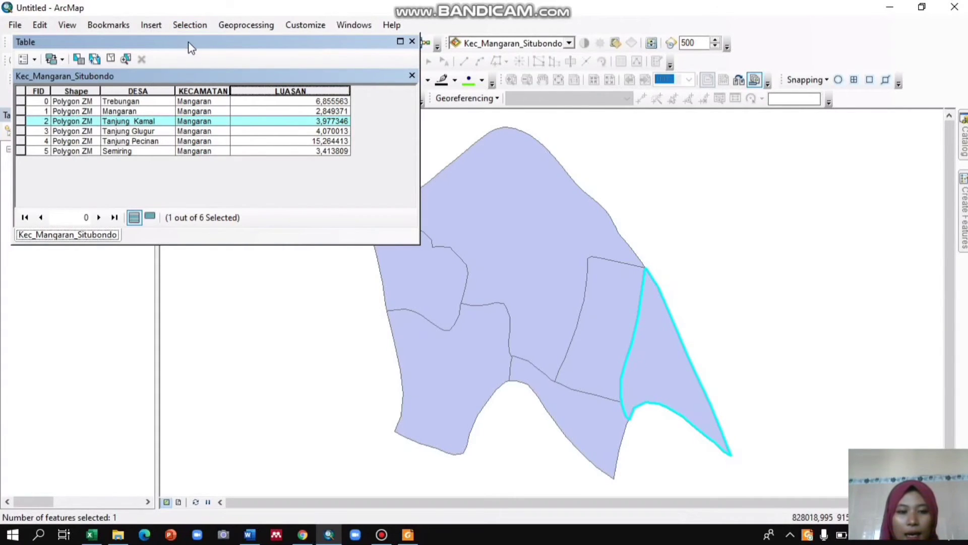
left_click_drag(191, 39, 258, 198)
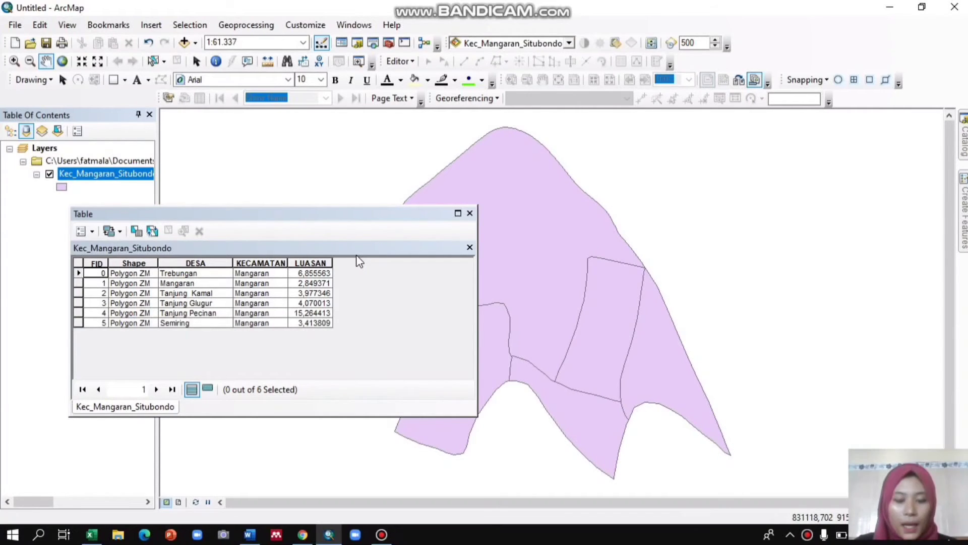
left_click(470, 213)
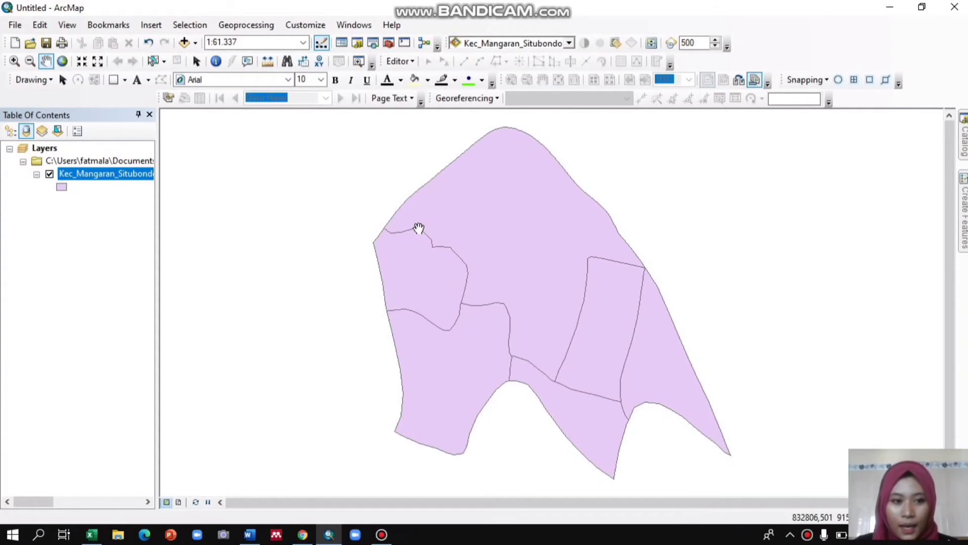
Compare the DESA village names in the layer's attribute table with the village names in the Excel spreadsheet.
right_click(143, 178)
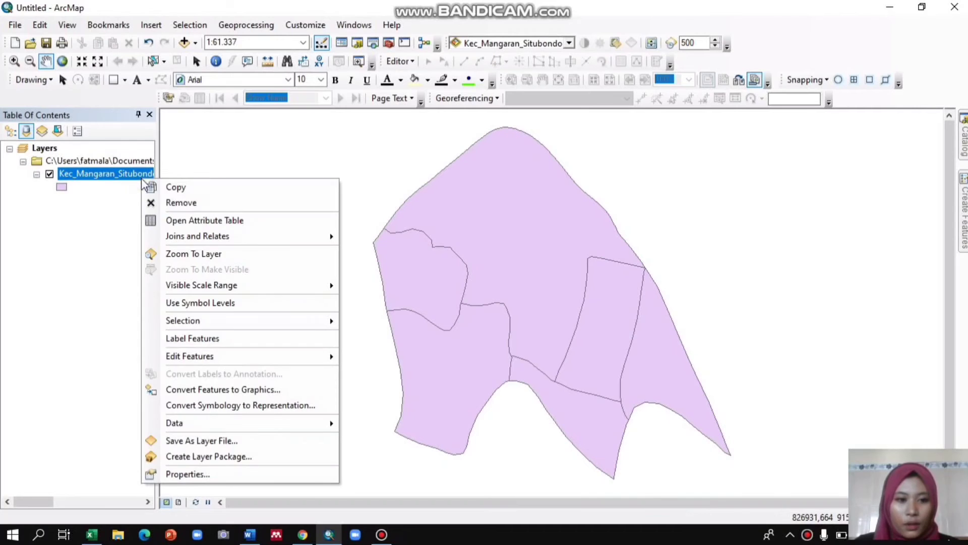
left_click(199, 220)
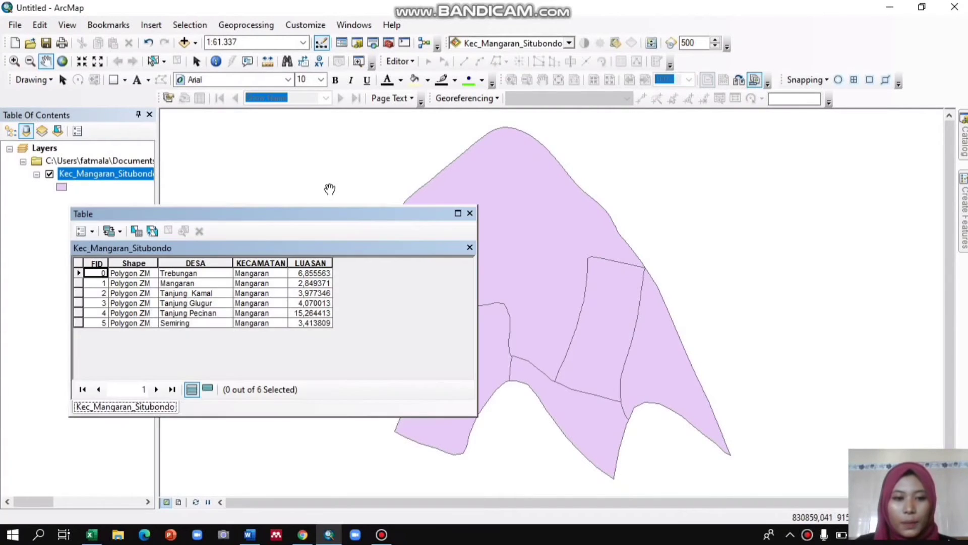
left_click(218, 263)
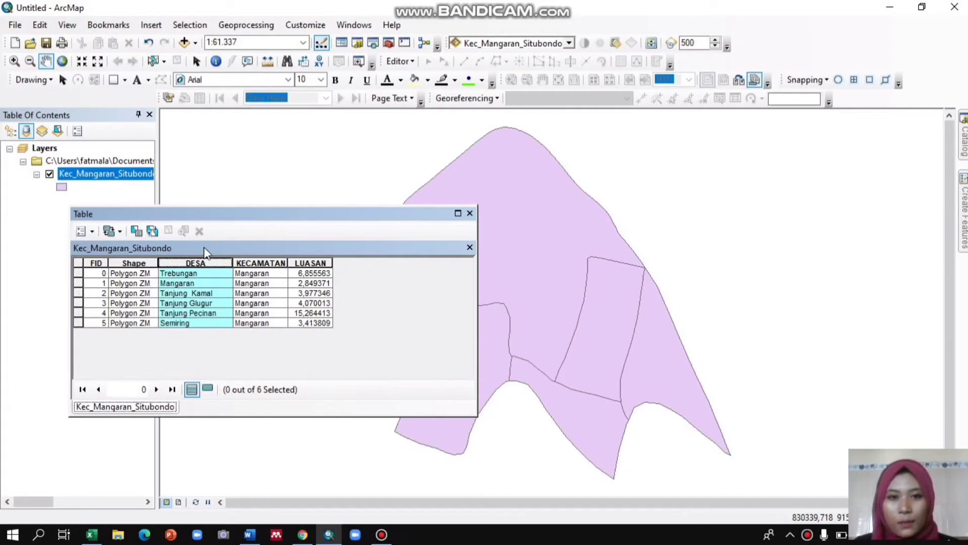
left_click(92, 535)
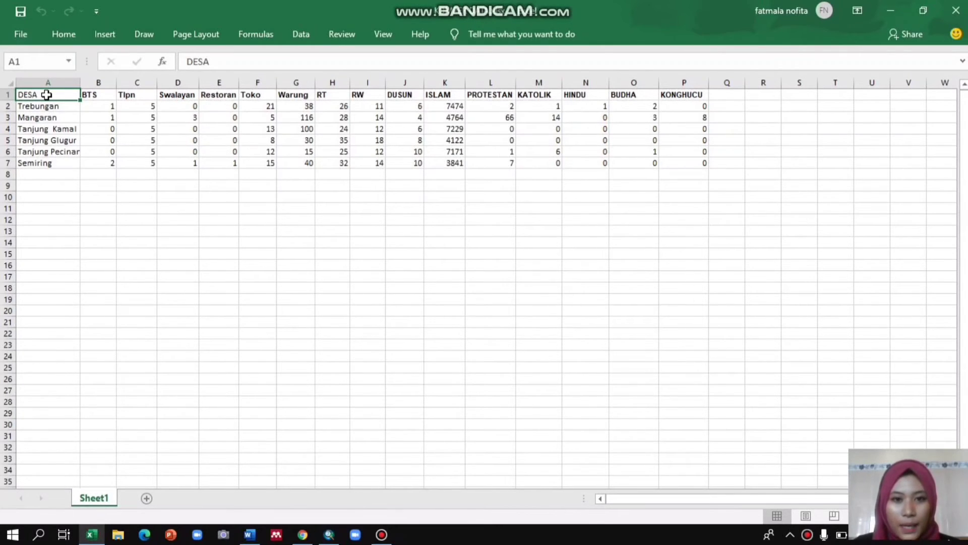
left_click(897, 11)
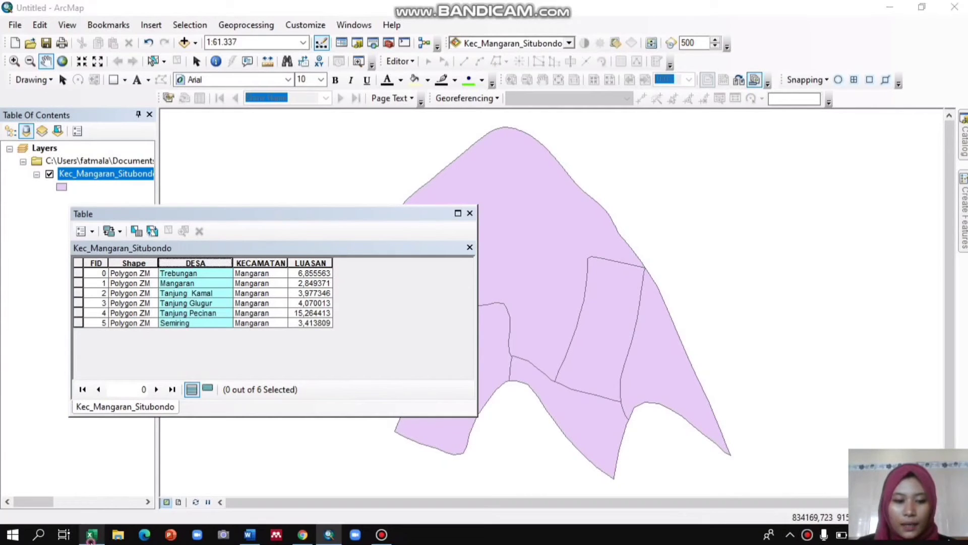
left_click(91, 534)
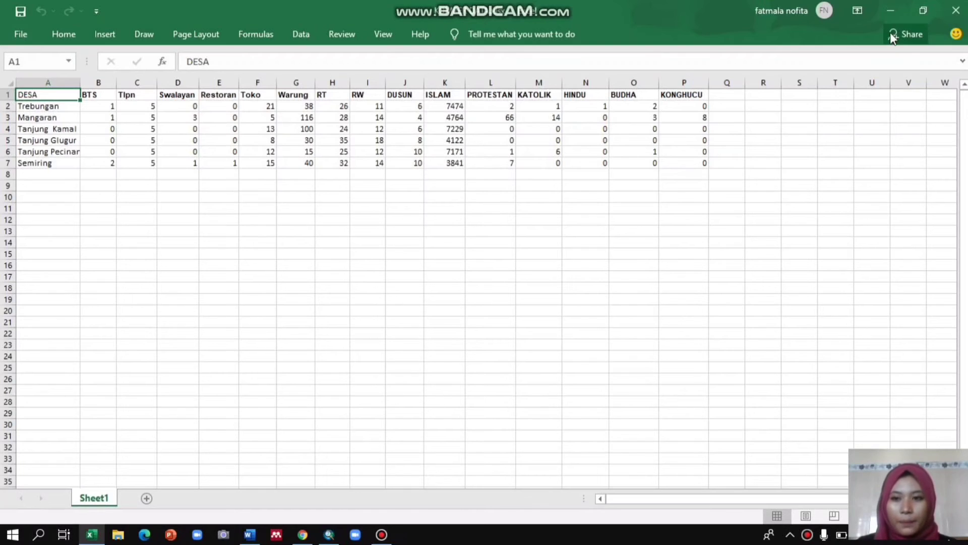
left_click(890, 10)
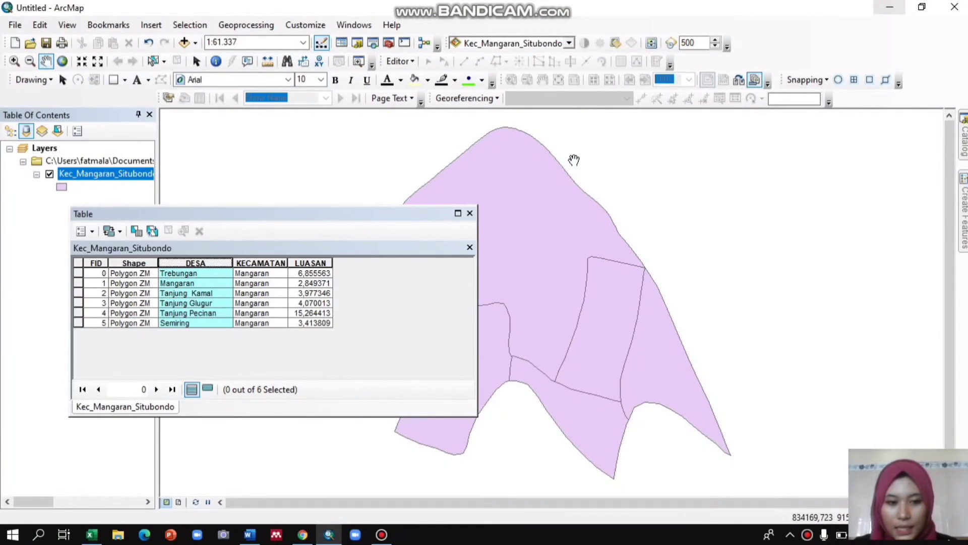
left_click(217, 267)
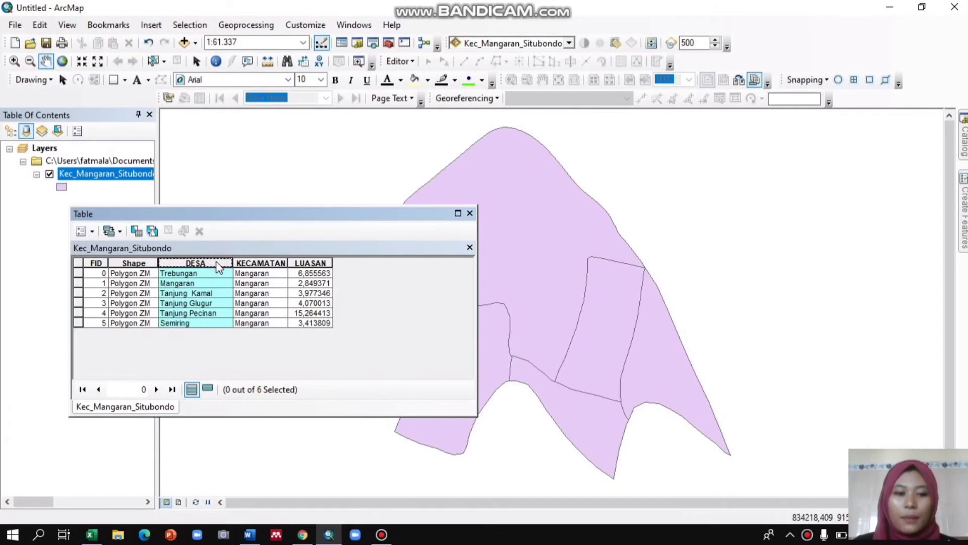
left_click(471, 214)
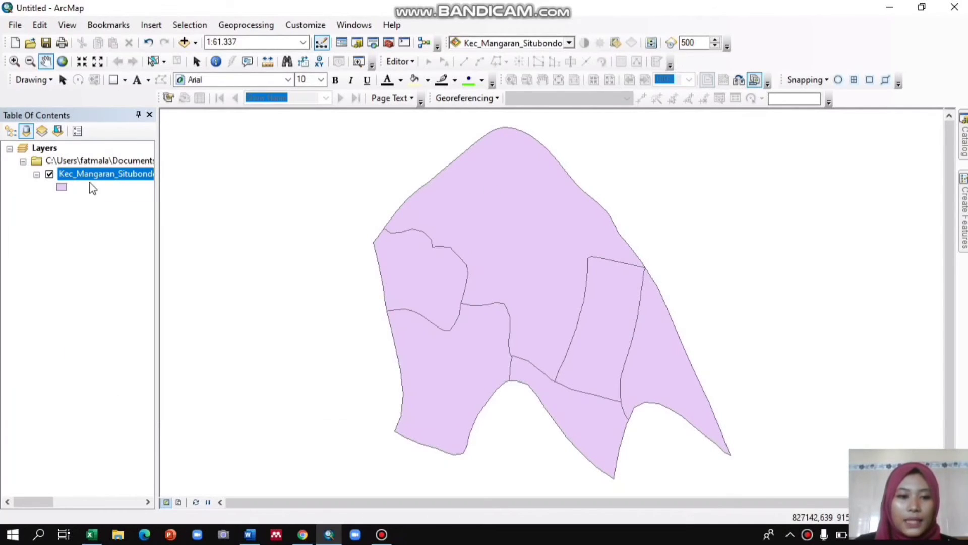
Start a join on the Kec_Mangaran_Situbondo layer, basing it on the DESA field.
right_click(92, 174)
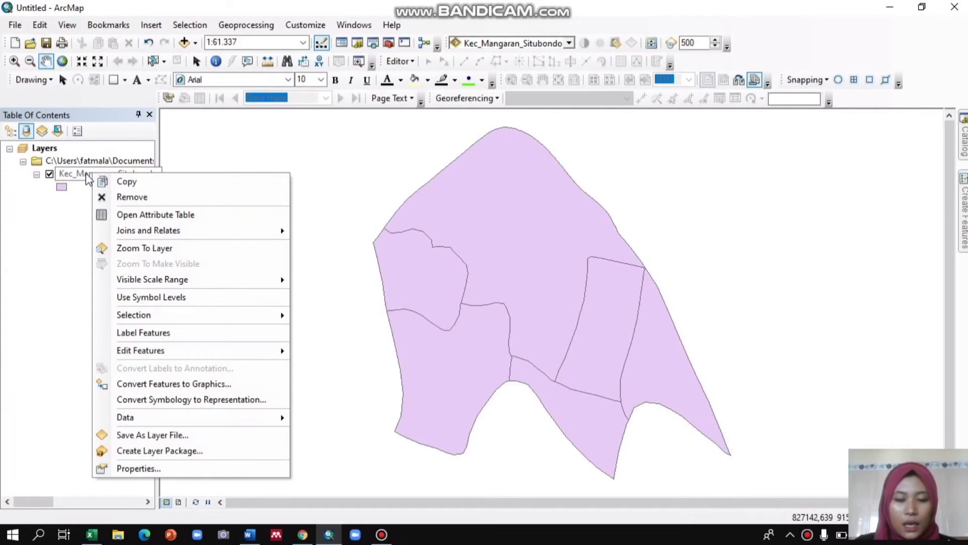
mouse_move(145, 236)
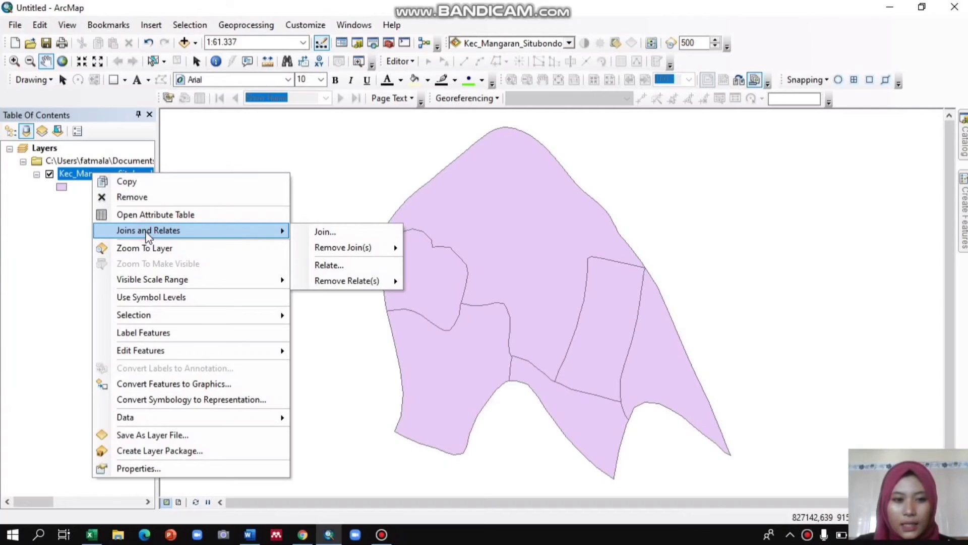
left_click(322, 230)
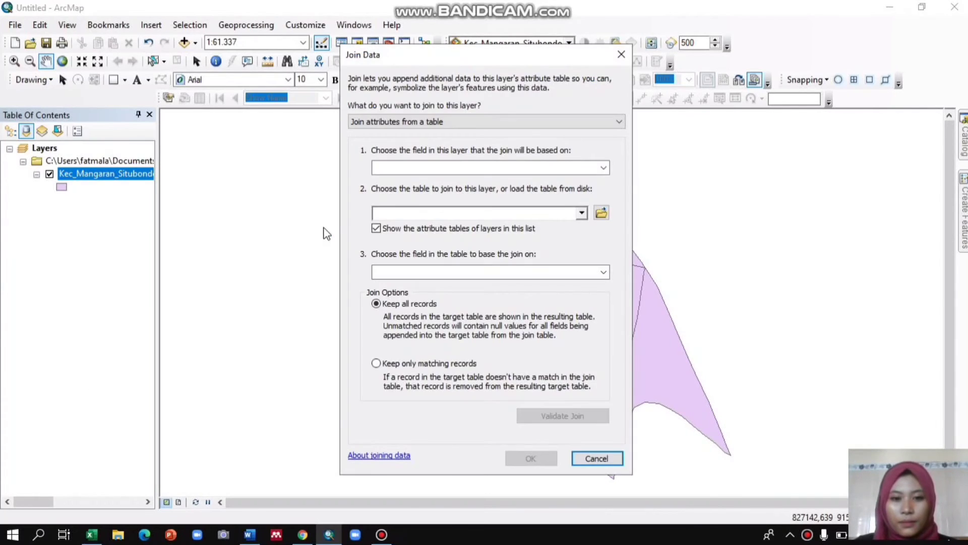
left_click(398, 167)
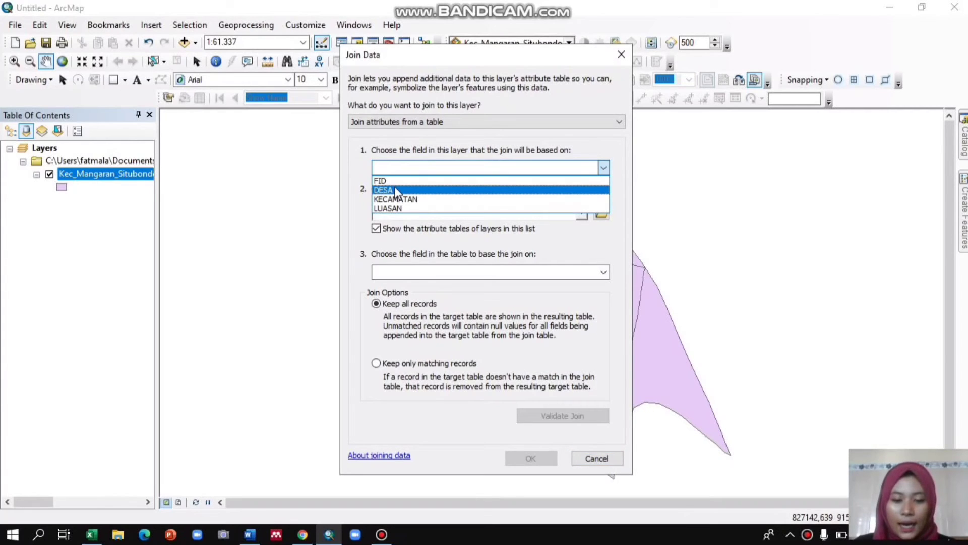
left_click(396, 191)
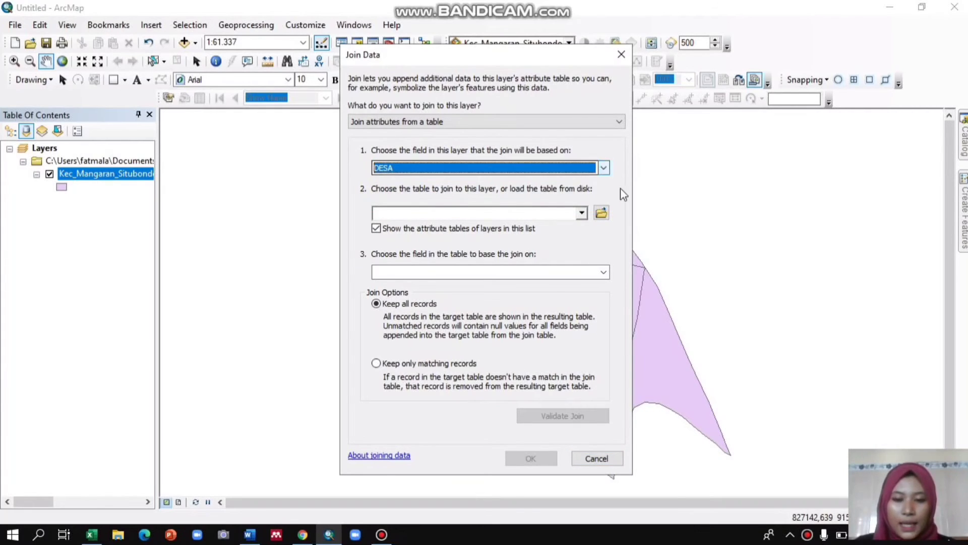
Load Sheet1$ from KOMPER DATA.xlsx in the SEMESTER 2 DATA ATTRIBUTE folder as the table to join.
left_click(601, 214)
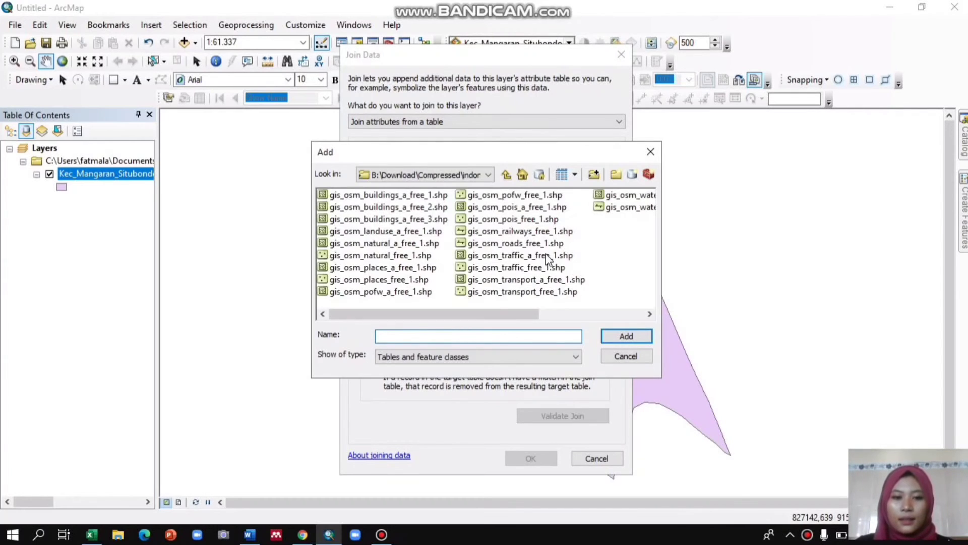
left_click(420, 175)
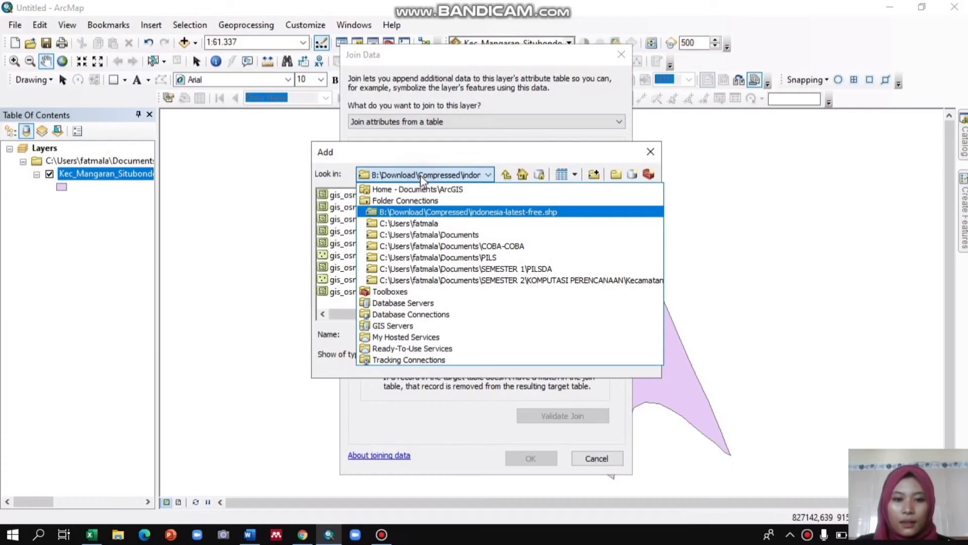
left_click(425, 234)
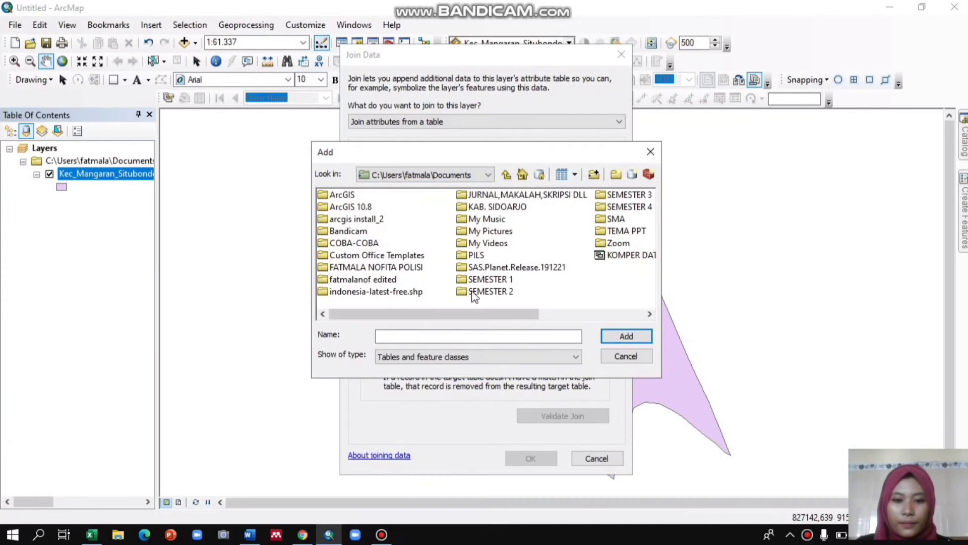
left_click(467, 292)
double_click(467, 293)
double_click(389, 231)
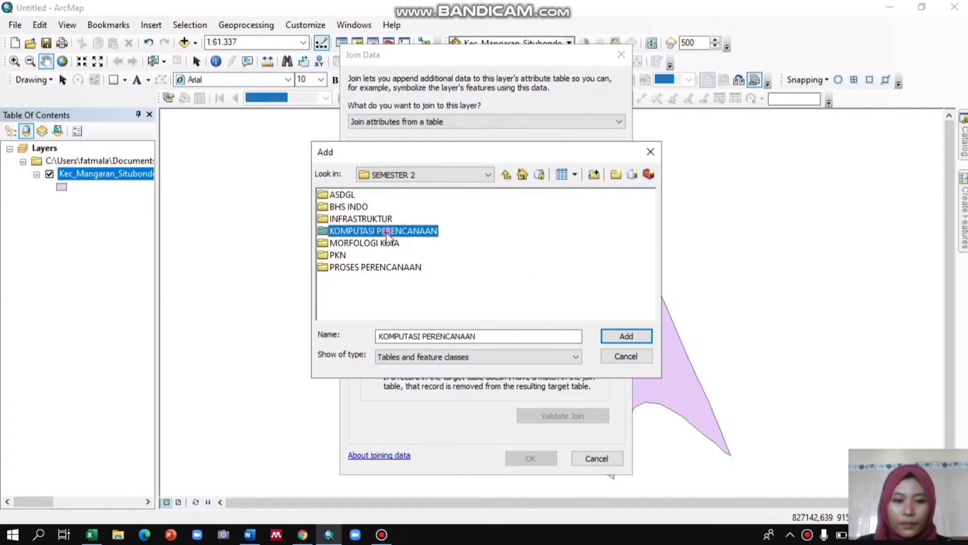
double_click(370, 195)
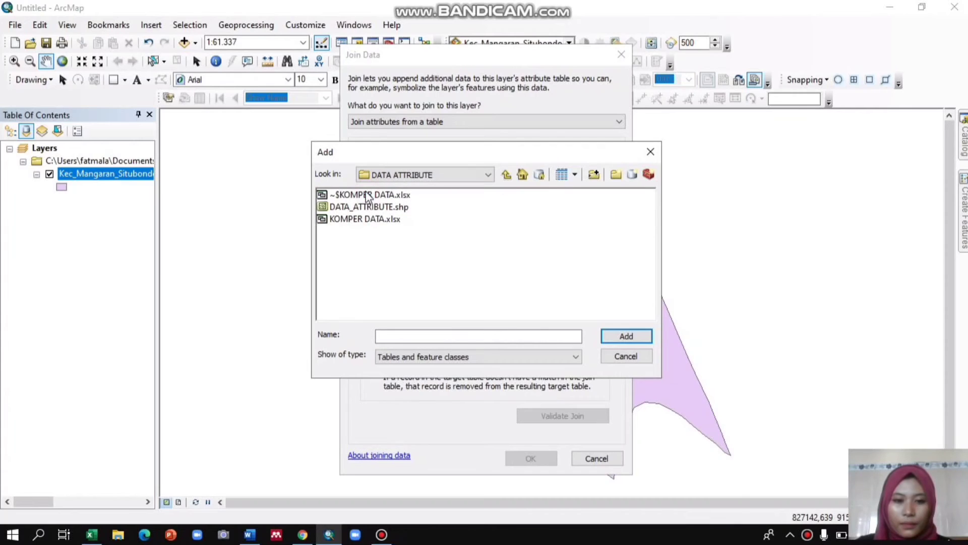
left_click(372, 197)
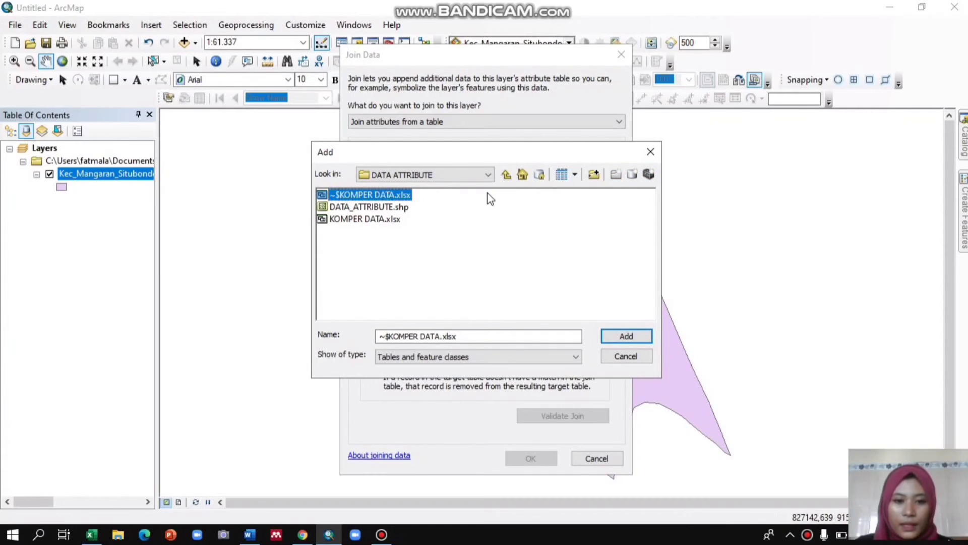
left_click(380, 219)
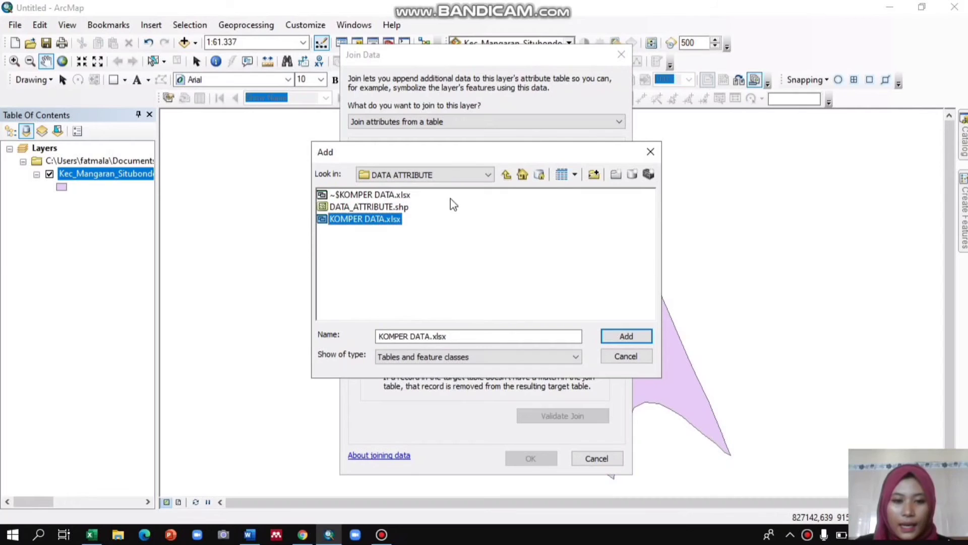
left_click(630, 337)
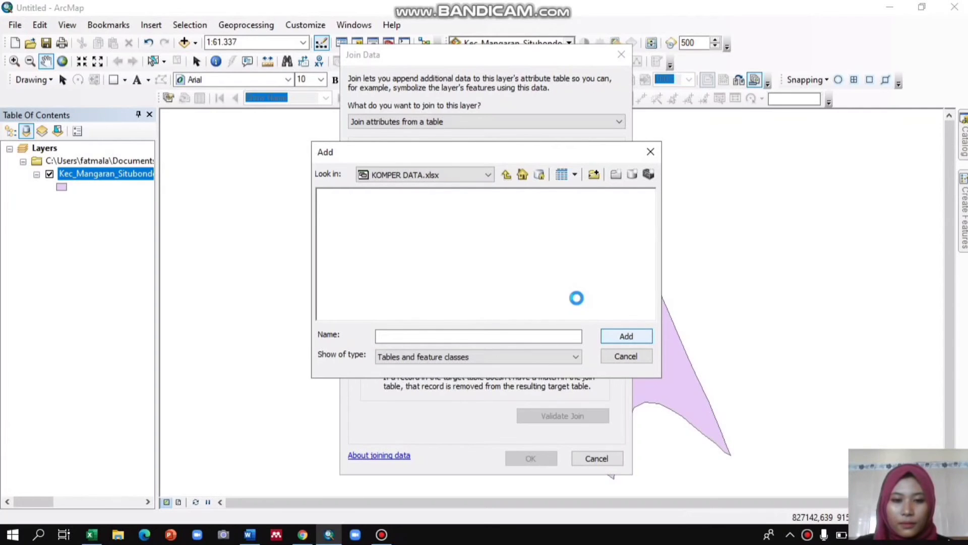
left_click(348, 196)
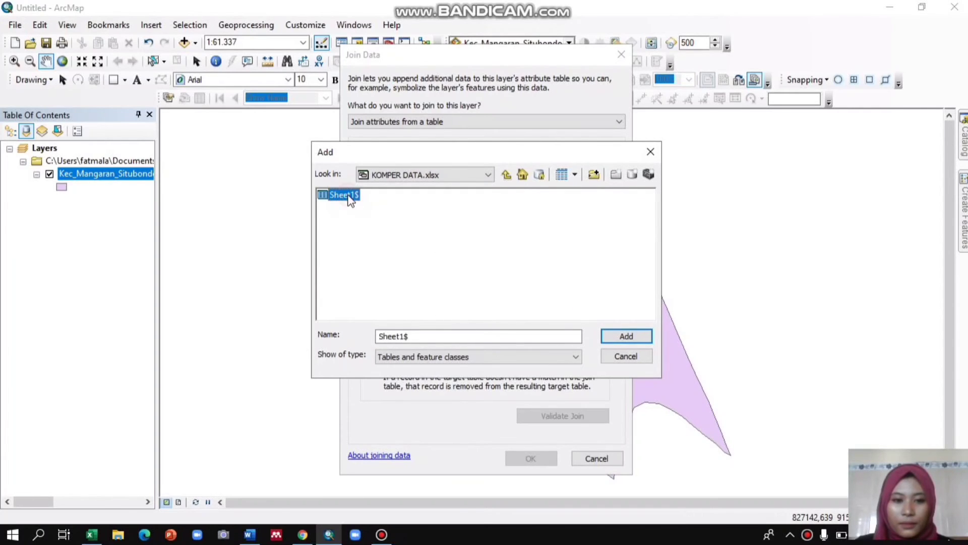
left_click(635, 335)
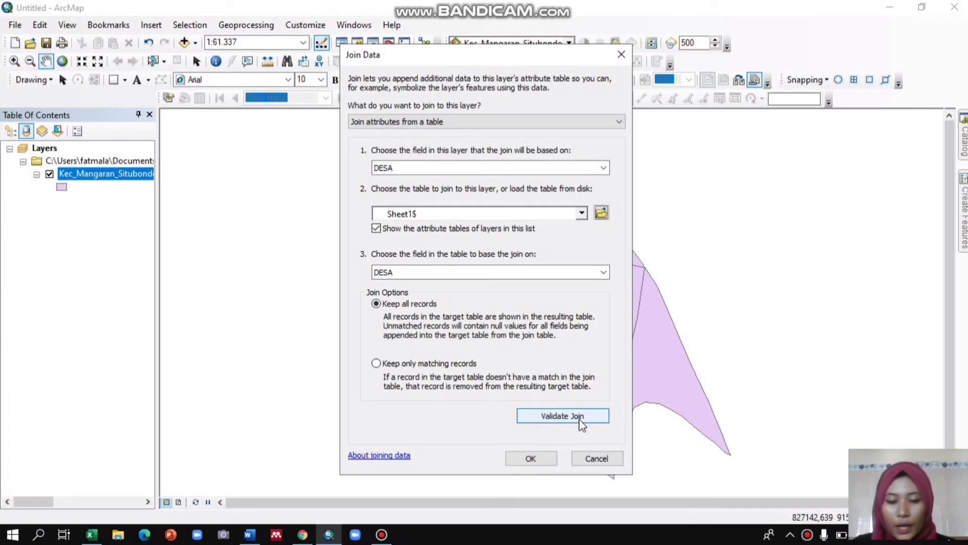
Validate the join with Sheet1$ on the DESA field, keeping all records, and apply it.
left_click(554, 420)
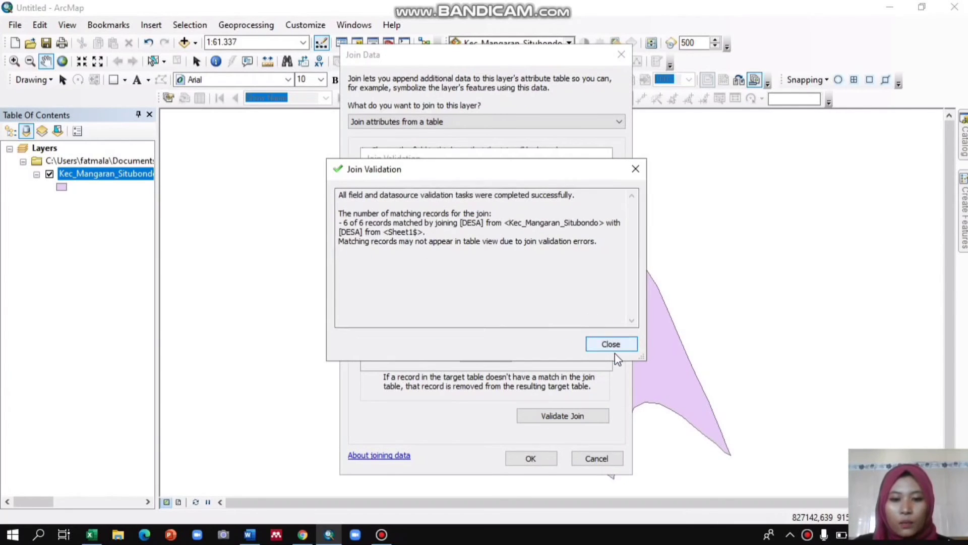
left_click(613, 347)
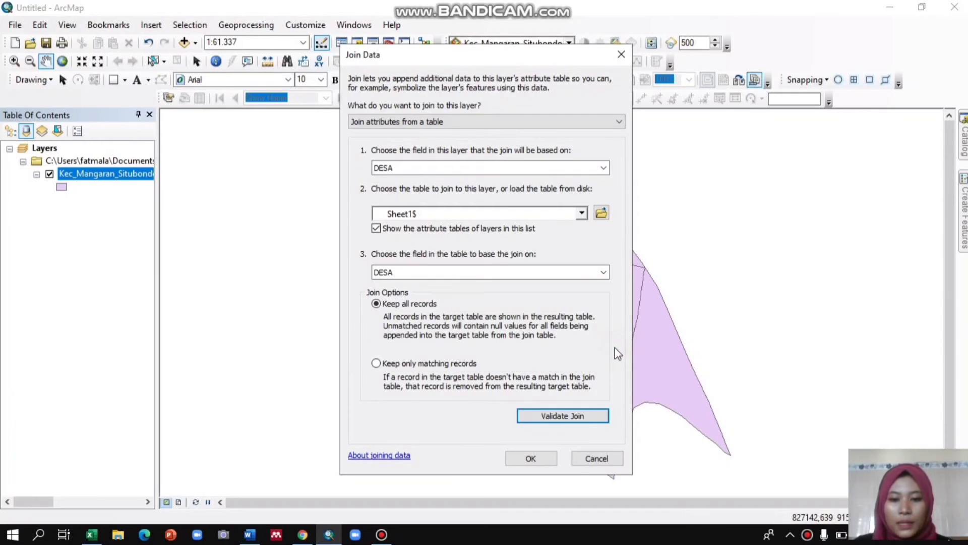
left_click(545, 458)
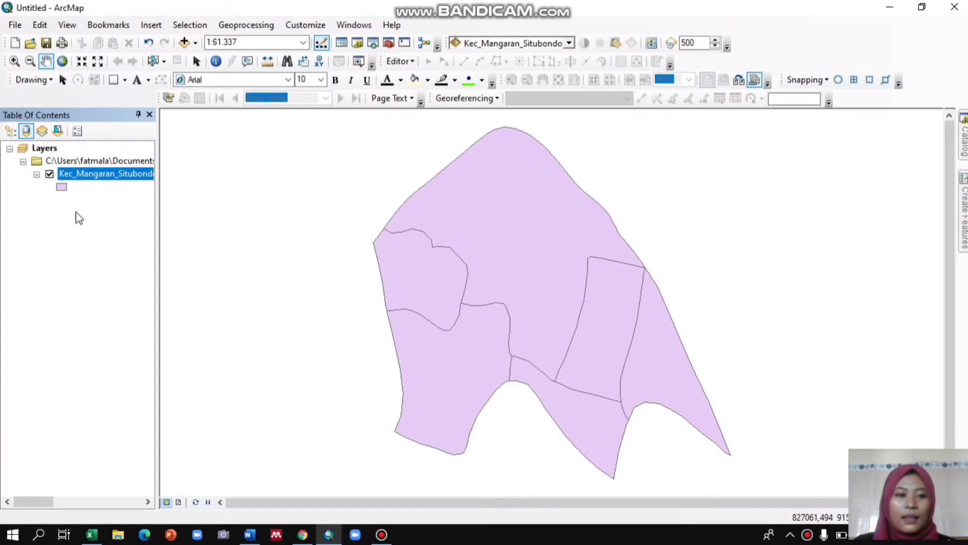
Open the layer's attribute table, review the joined columns, turn off the duplicate DESA field, and close the table.
right_click(90, 177)
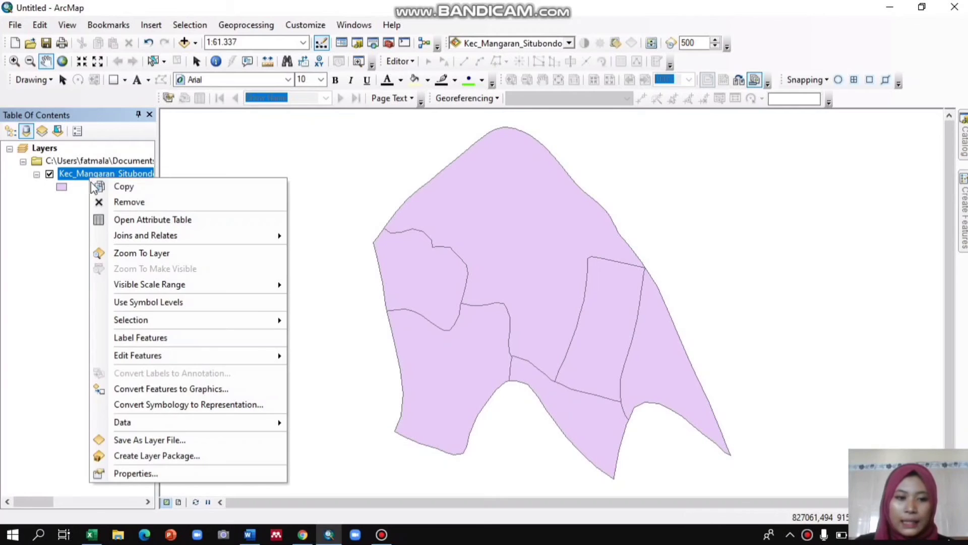
left_click(147, 221)
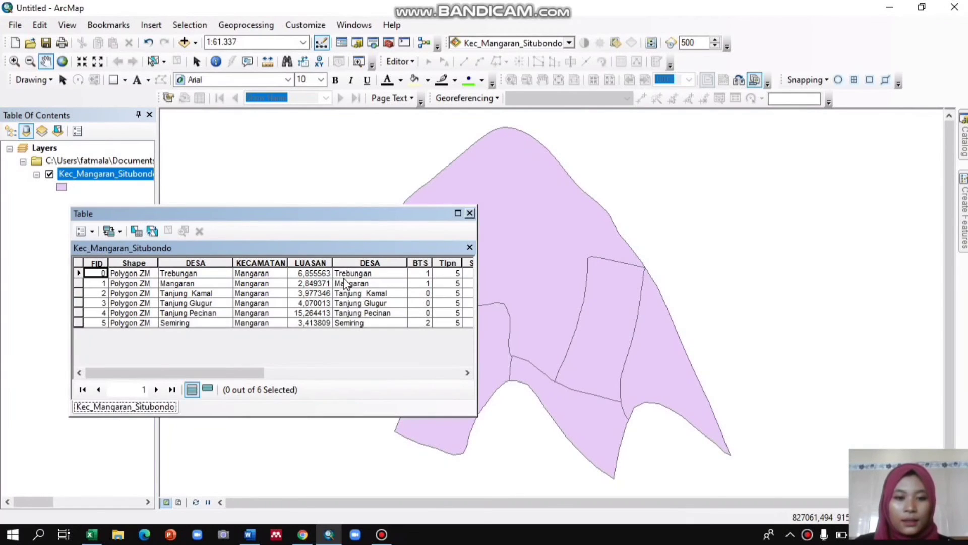
left_click_drag(234, 373, 283, 383)
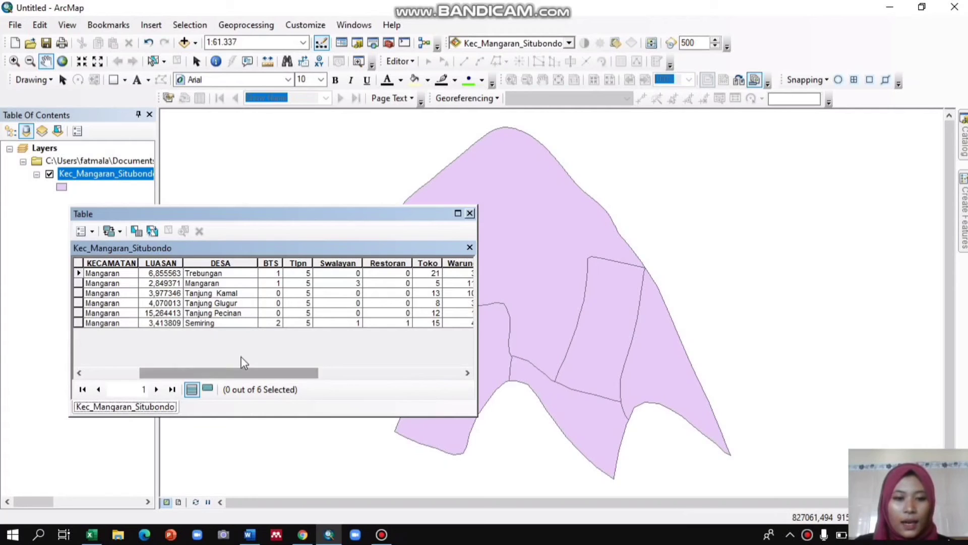
left_click_drag(223, 377, 187, 378)
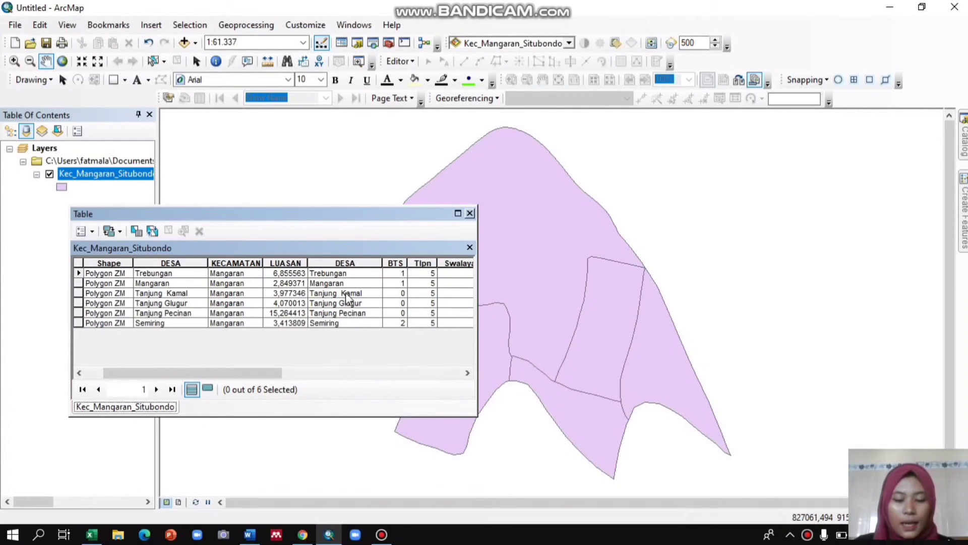
left_click(353, 263)
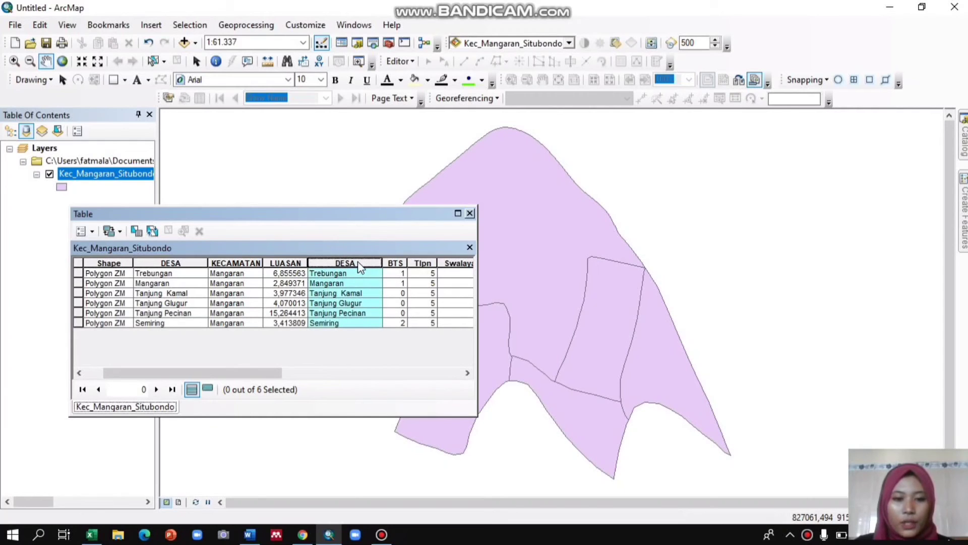
right_click(359, 264)
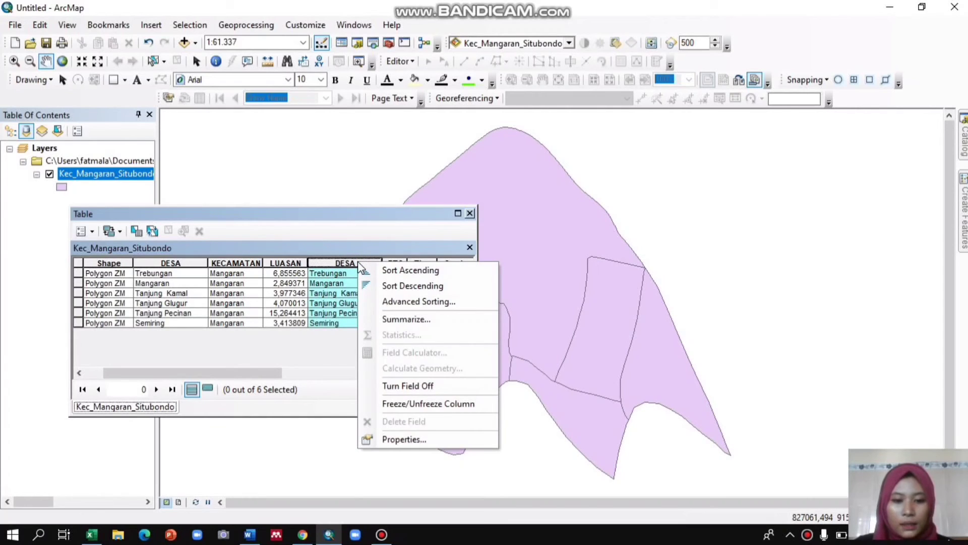
left_click(422, 386)
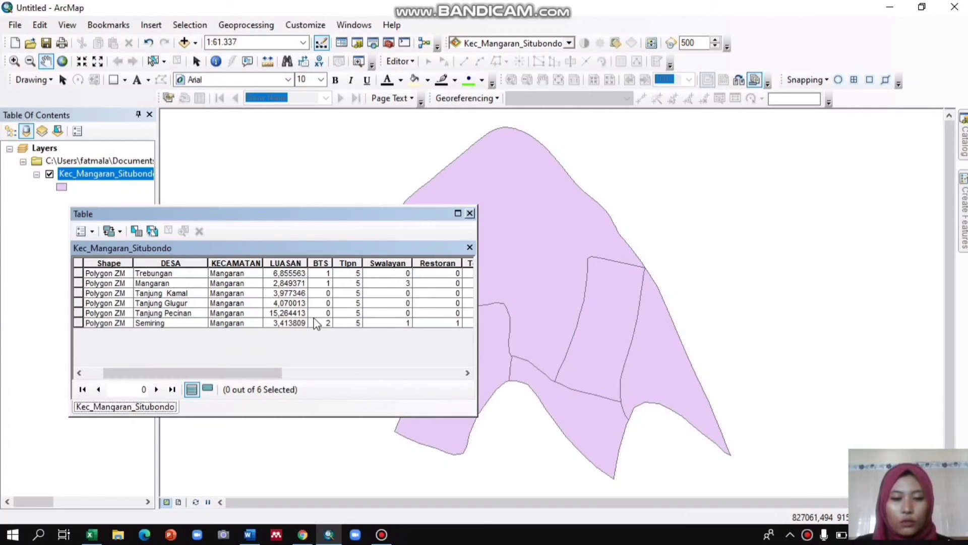
left_click(470, 213)
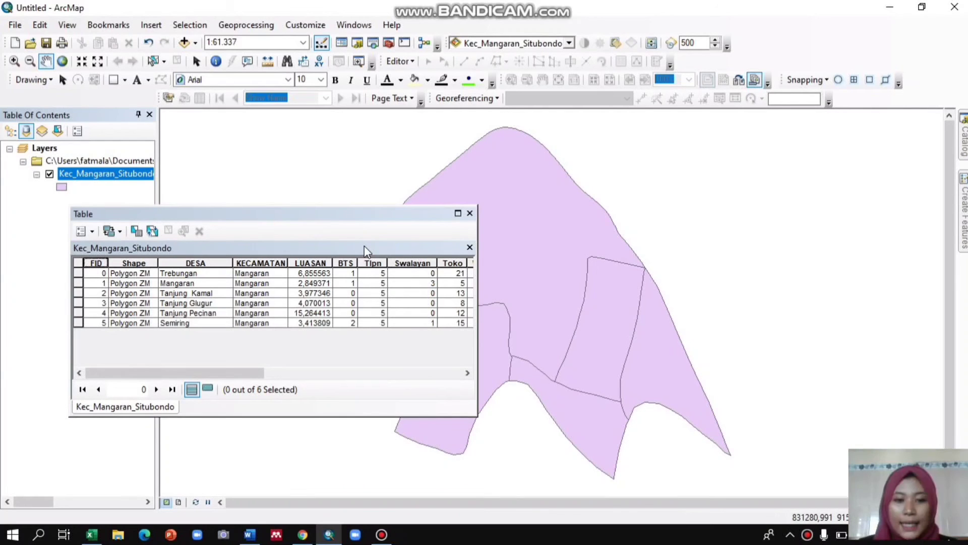
left_click_drag(233, 373, 194, 349)
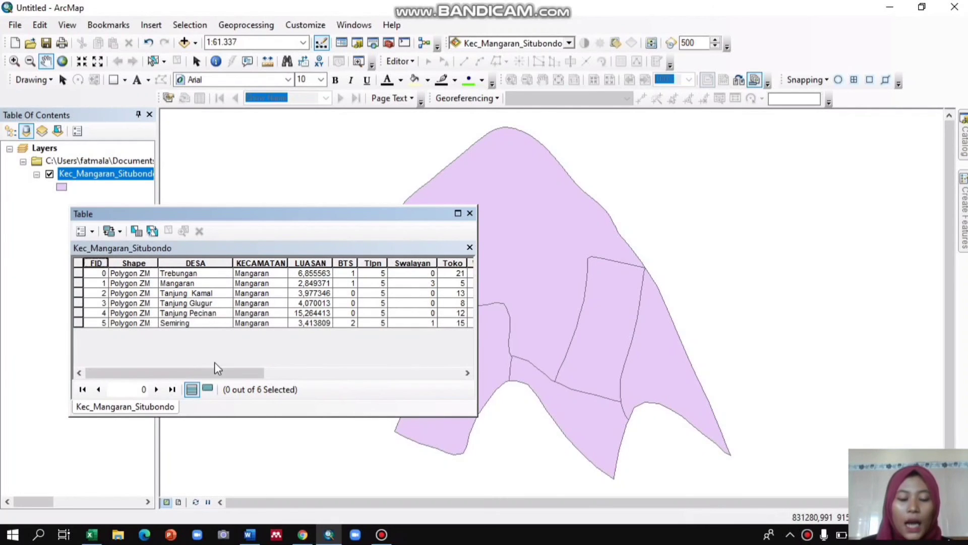
left_click(471, 213)
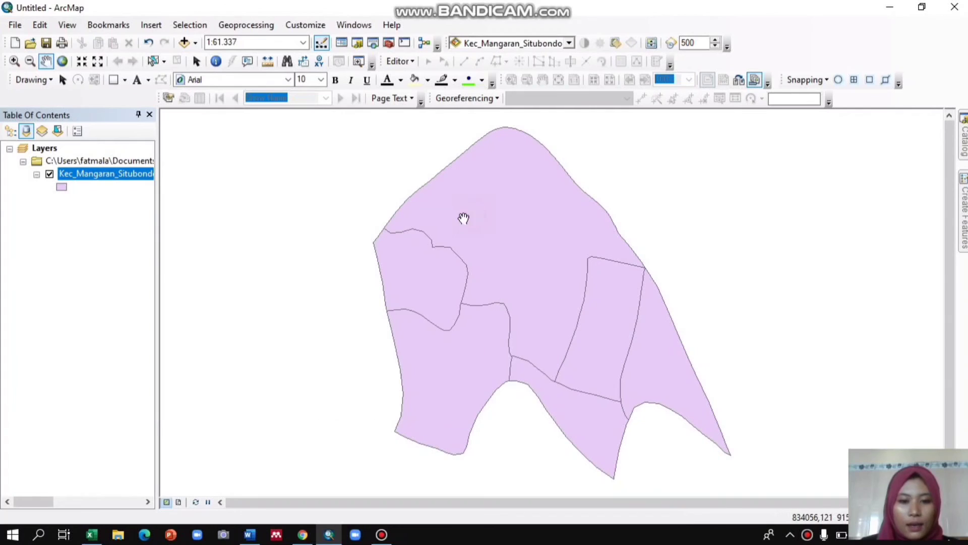
Export all features of the joined layer as data.shp in the COBA-COBA folder and add it to the map.
right_click(120, 177)
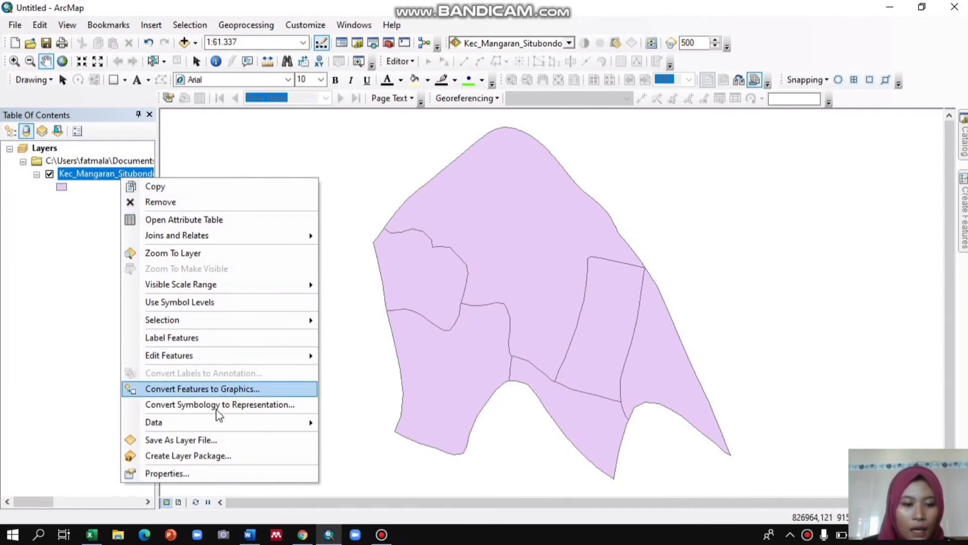
left_click(217, 424)
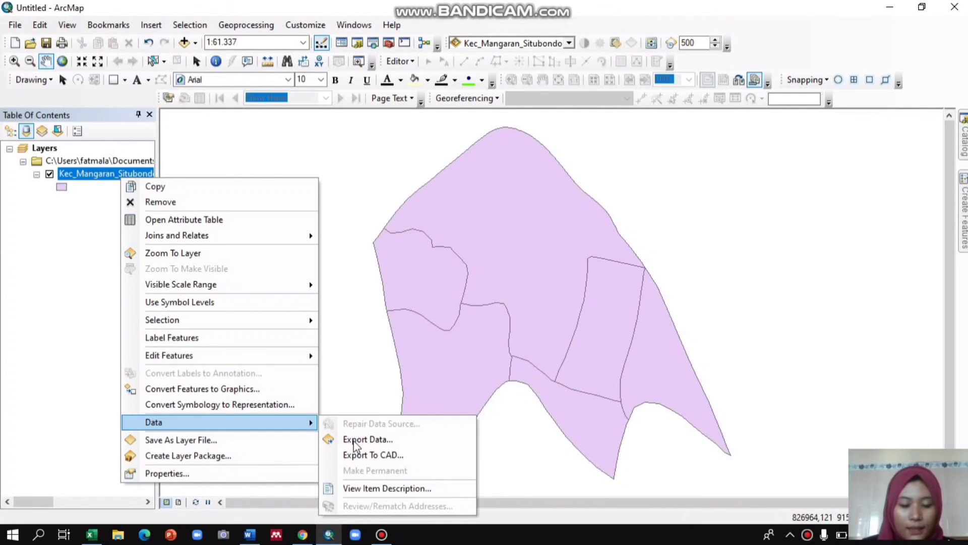
left_click(355, 441)
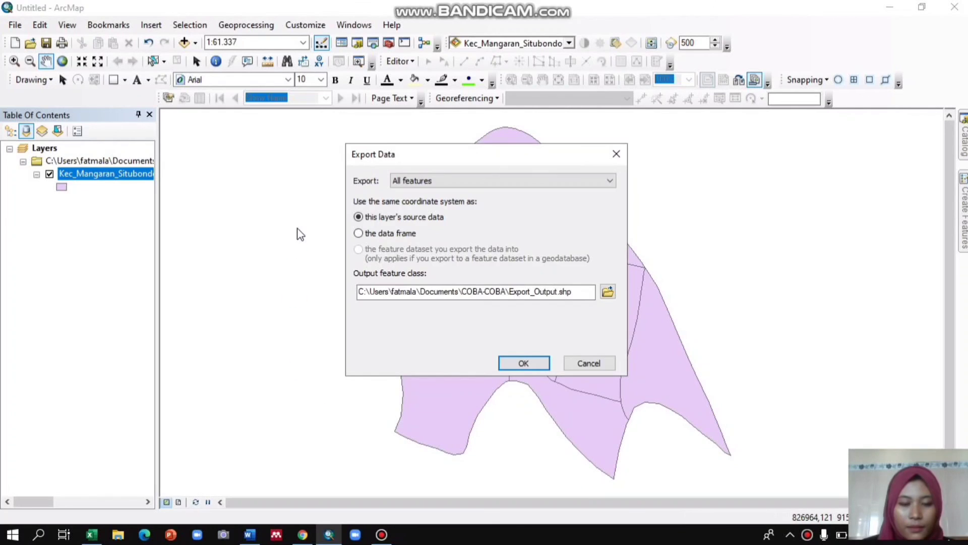
left_click(531, 291)
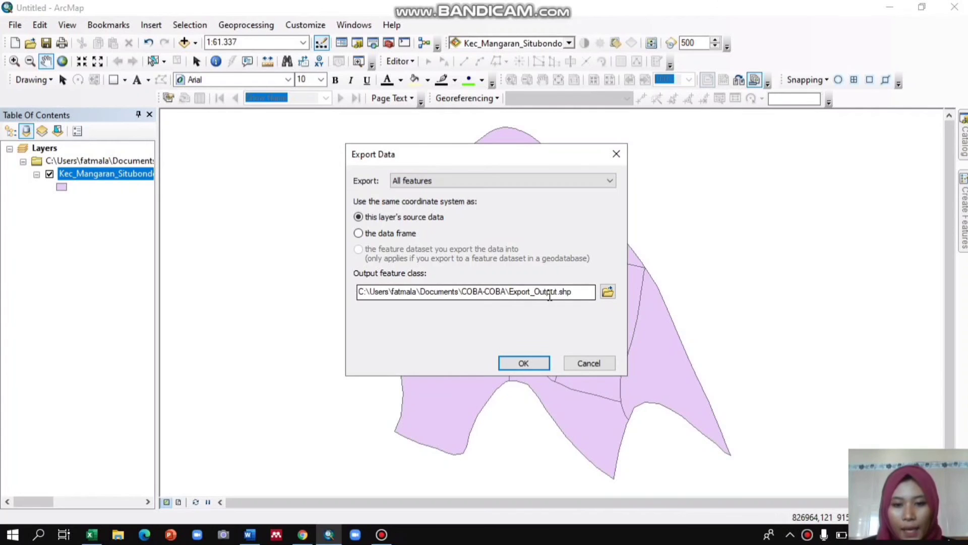
left_click(557, 292)
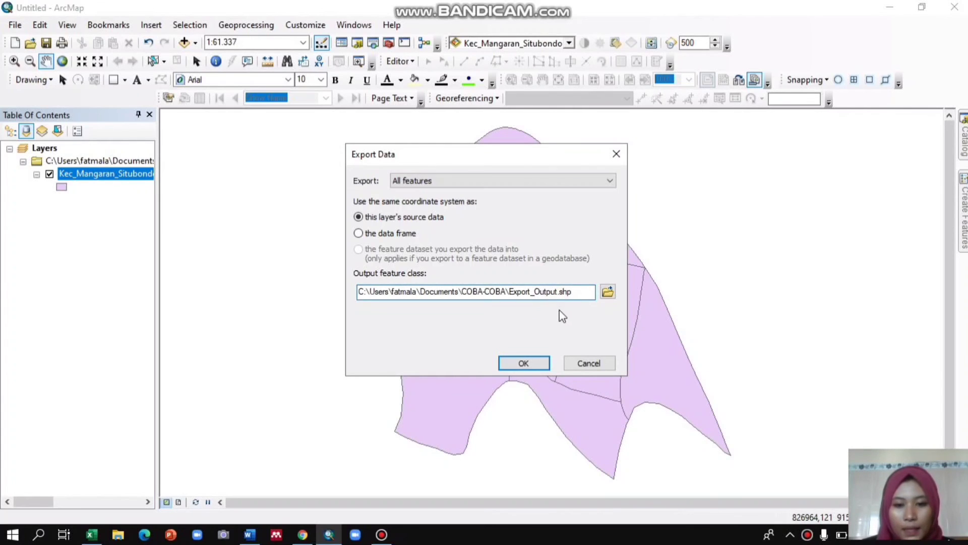
left_click(607, 292)
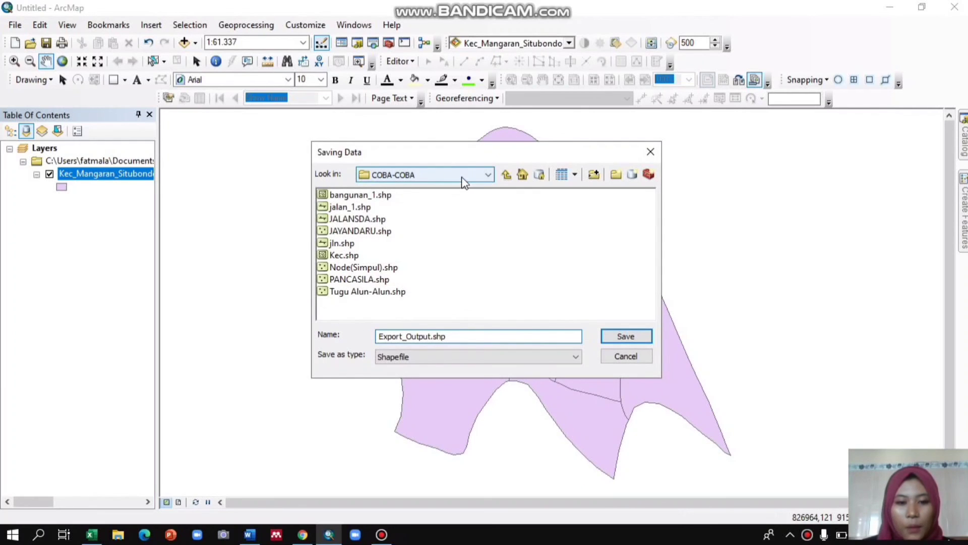
left_click(432, 336)
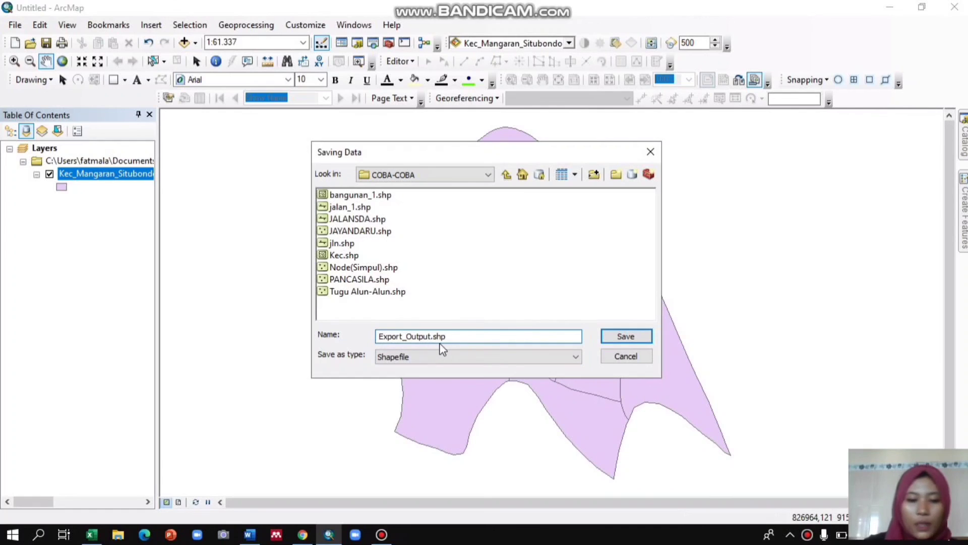
key("BackSpace")
key("BackSpace")
key("BackSpace")
key("BackSpace")
key("BackSpace")
key("BackSpace")
key("BackSpace")
key("BackSpace")
key("BackSpace")
key("BackSpace")
key("BackSpace")
key("BackSpace")
key("BackSpace")
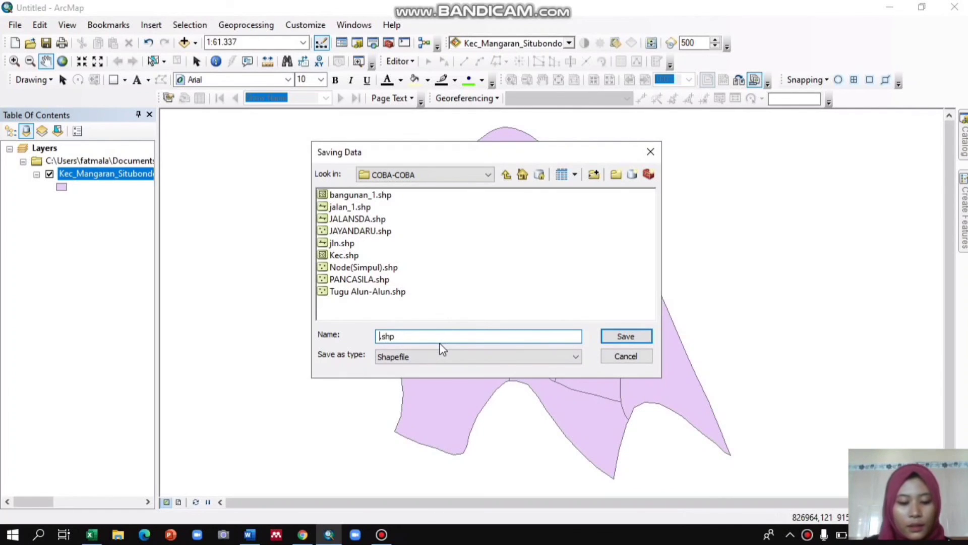
type("data")
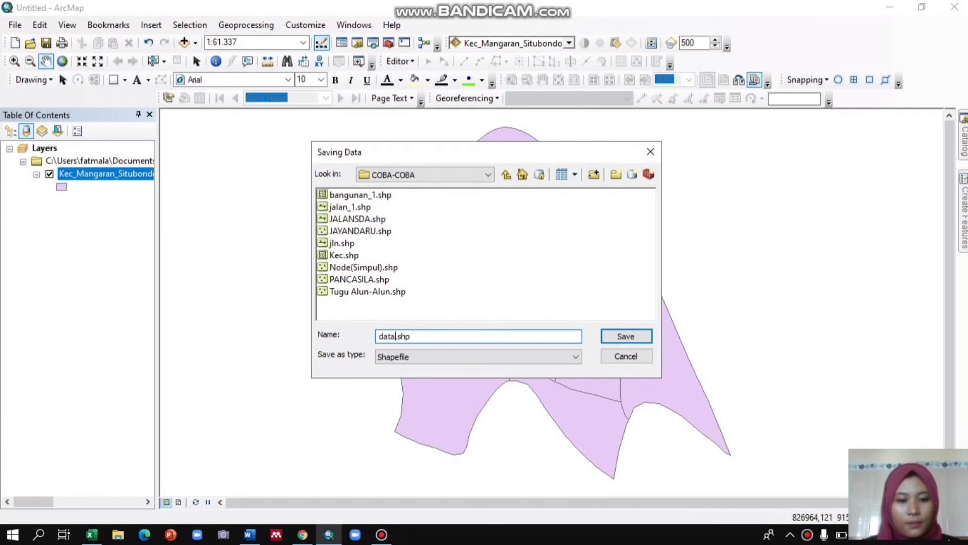
left_click(618, 334)
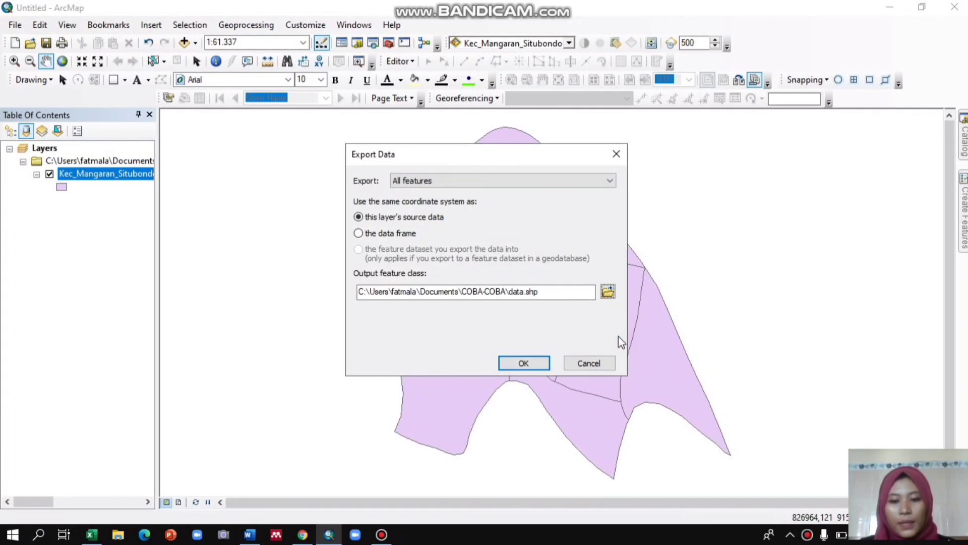
left_click(540, 361)
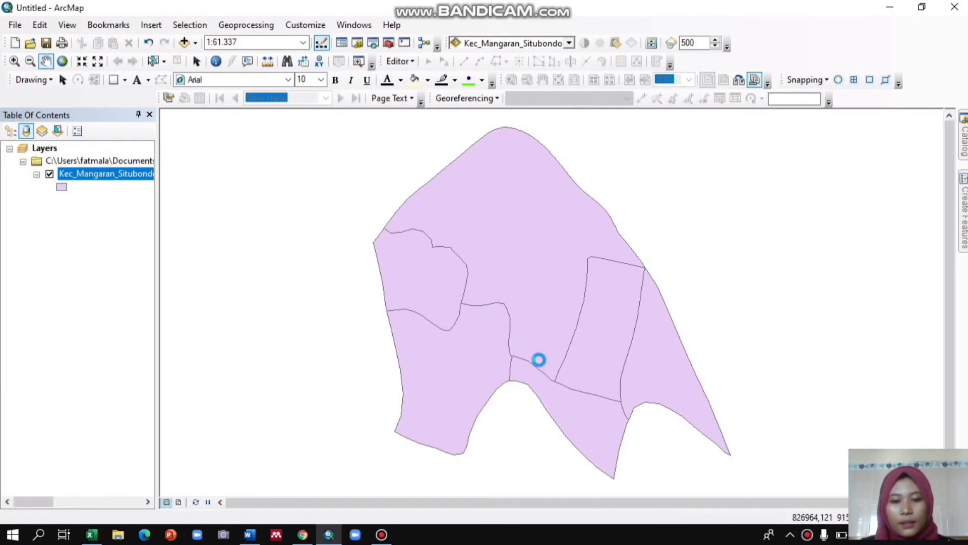
left_click(547, 321)
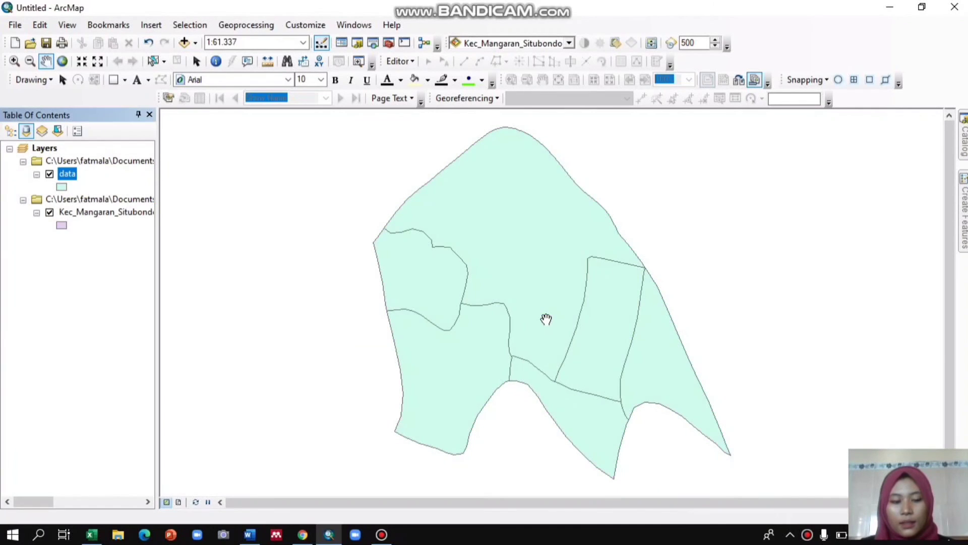
Remove the data layer from the map and re-add data.shp from the COBA-COBA folder through the Catalog window.
right_click(68, 180)
left_click(95, 199)
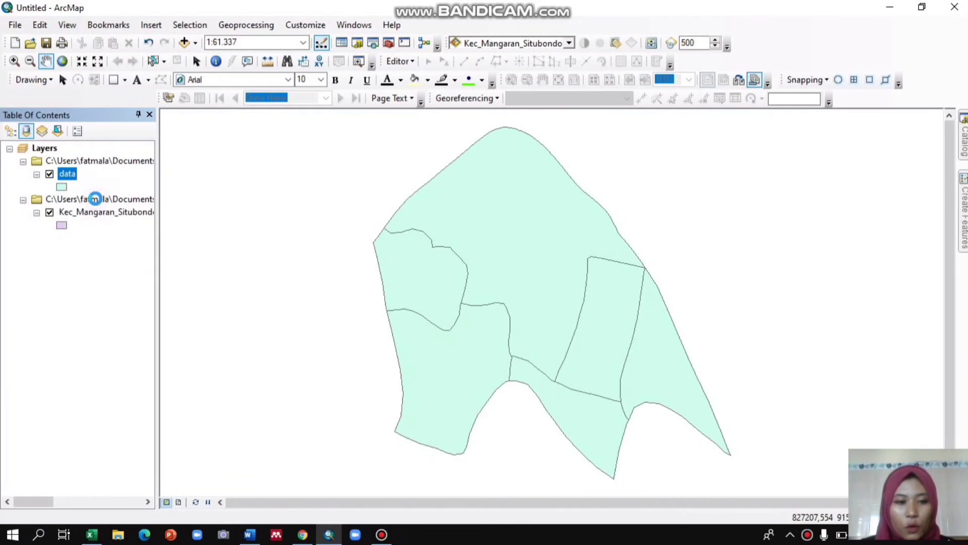
mouse_move(966, 158)
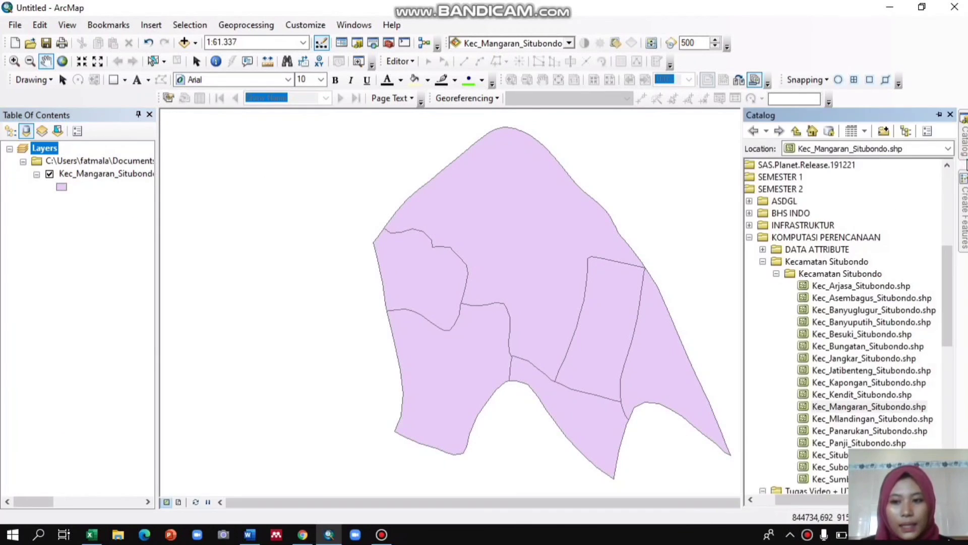
scroll(872, 222, "down", 6)
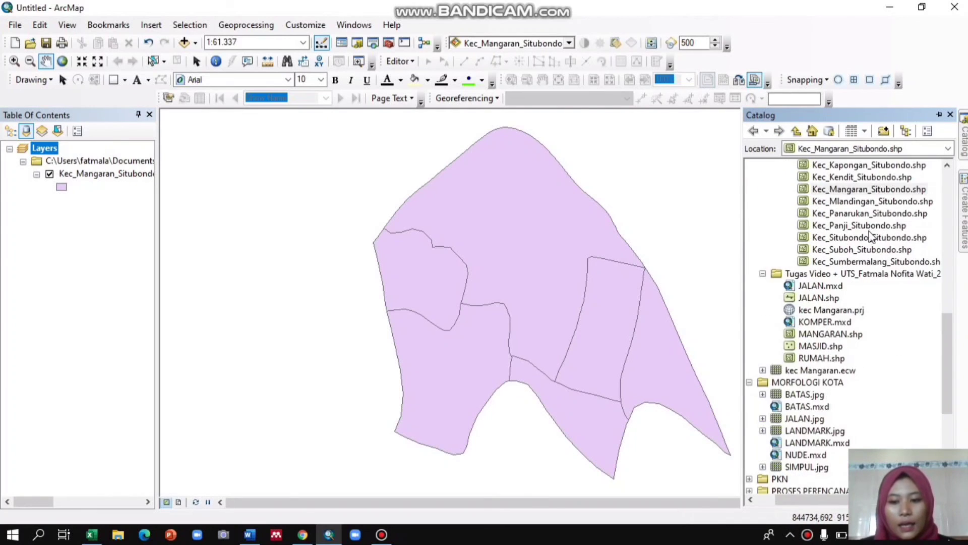
scroll(870, 235, "down", 2)
scroll(870, 235, "up", 11)
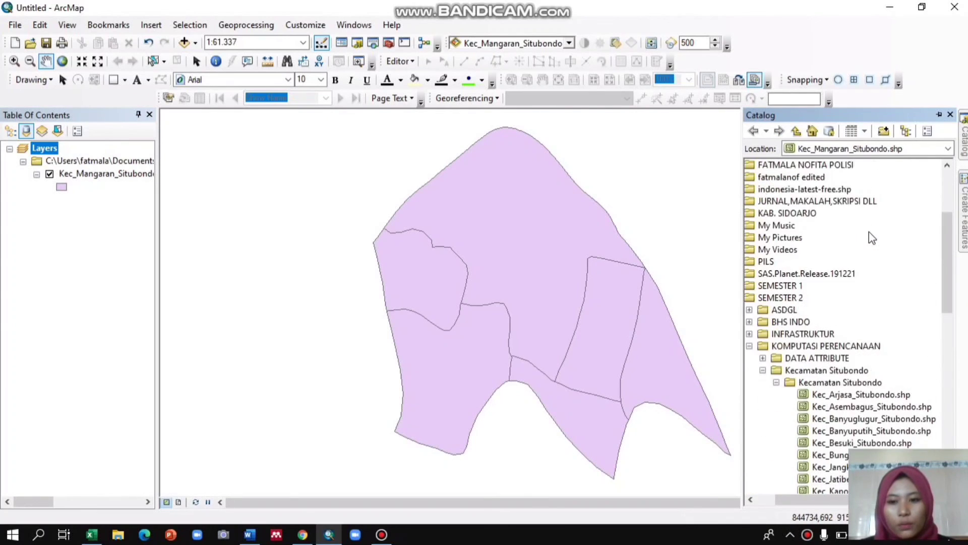
scroll(869, 231, "up", 2)
left_click(759, 215)
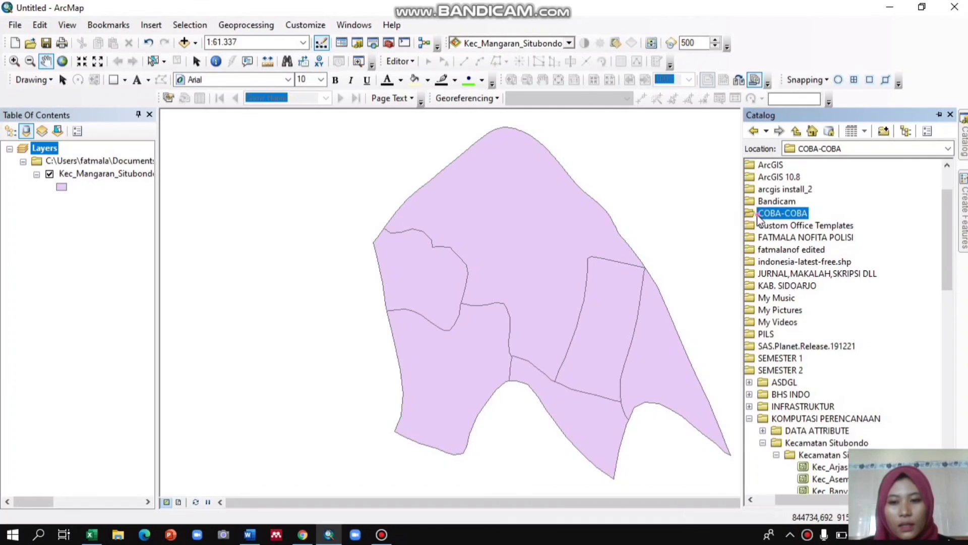
double_click(759, 216)
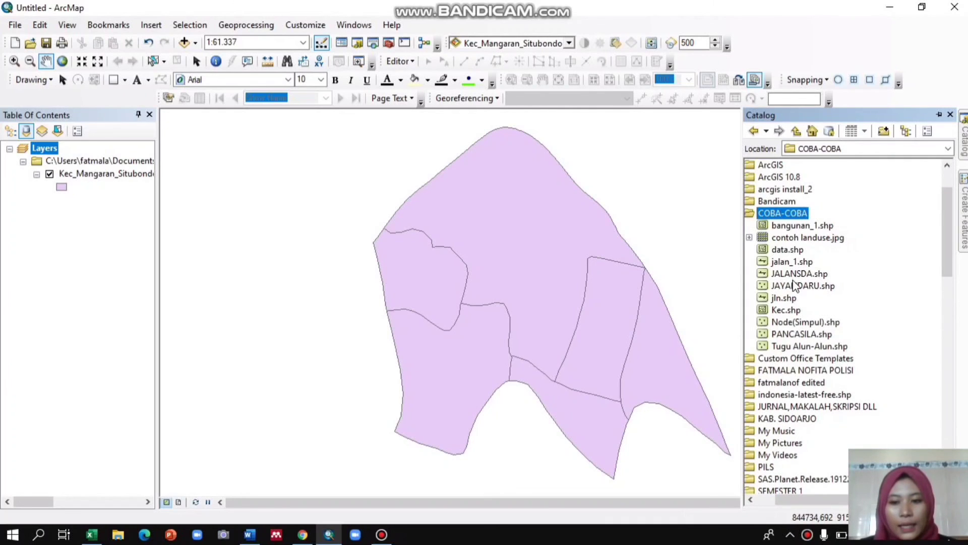
left_click(781, 250)
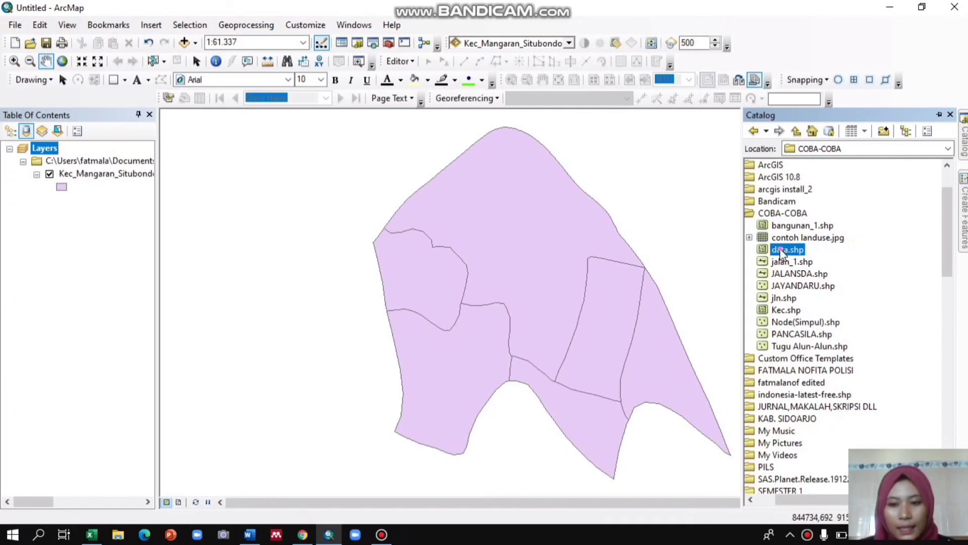
left_click_drag(781, 252, 616, 253)
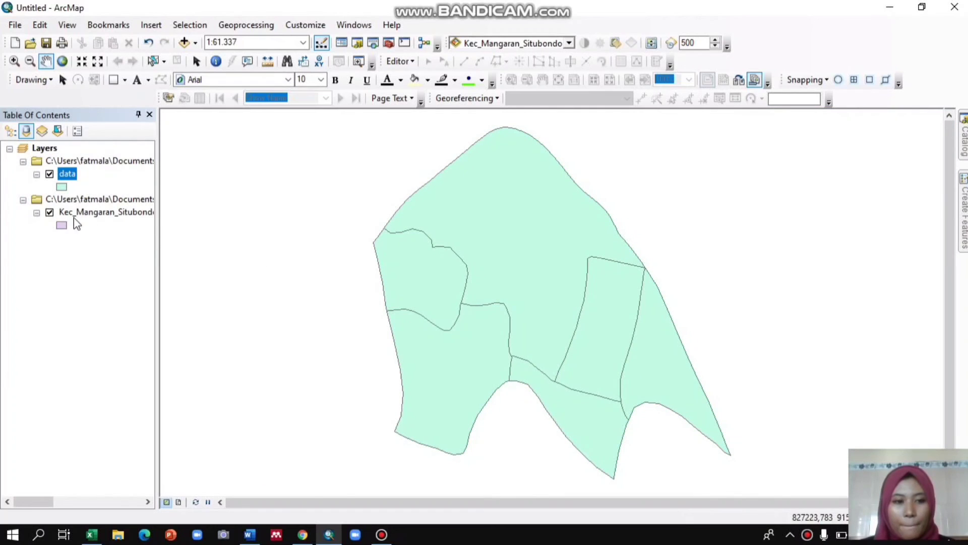
Open the data layer's attribute table, scroll through its joined columns, and close the table.
right_click(71, 174)
left_click(124, 212)
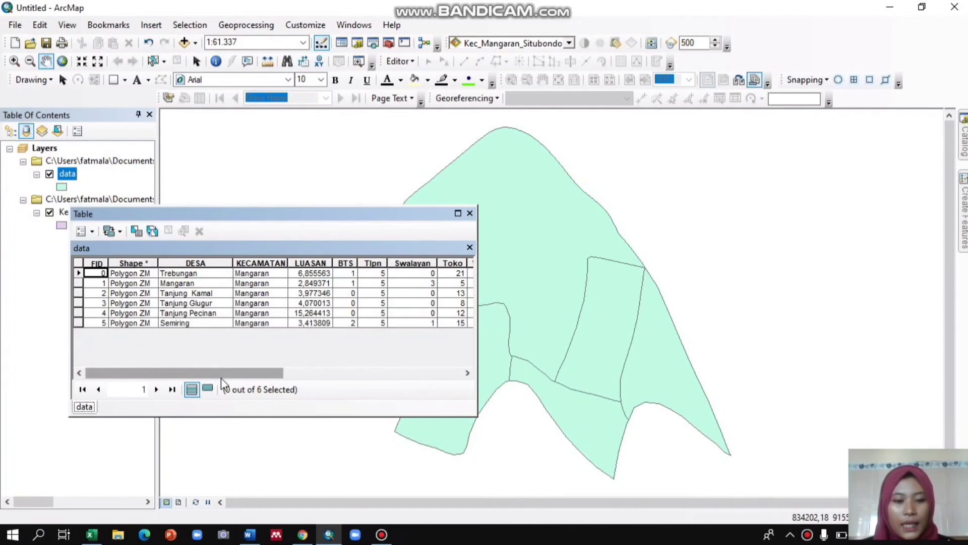
mouse_move(222, 384)
left_mouse_down()
mouse_move(325, 385)
mouse_move(217, 374)
left_mouse_up()
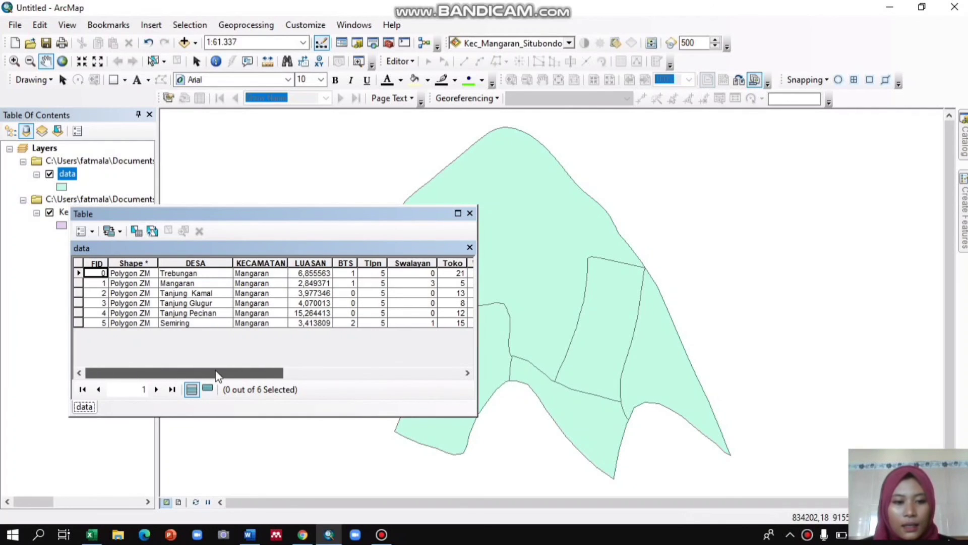
left_click(470, 214)
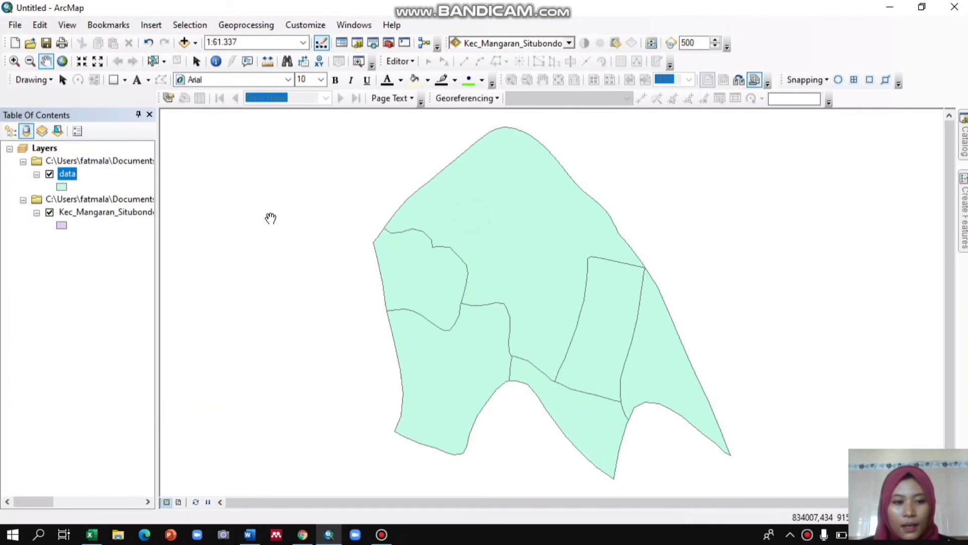
right_click(80, 215)
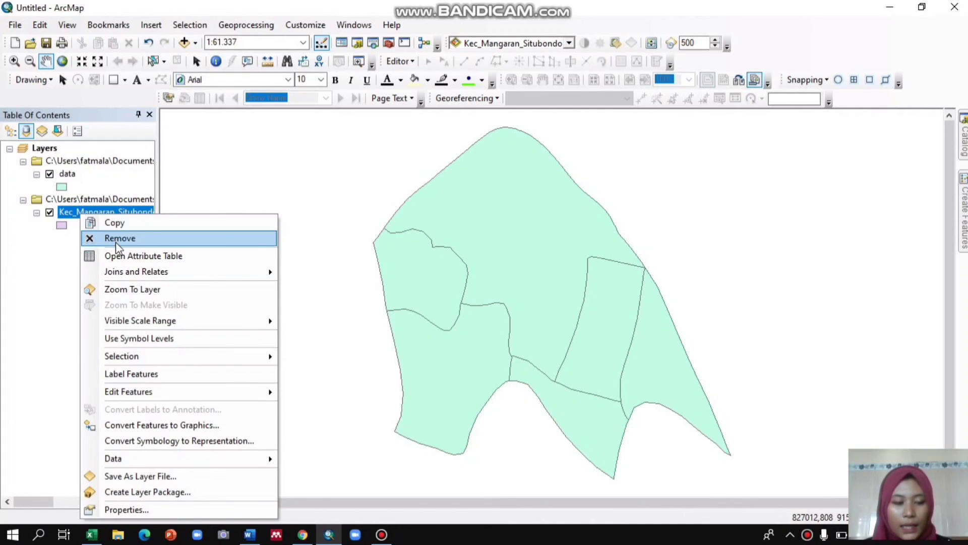
left_click(213, 179)
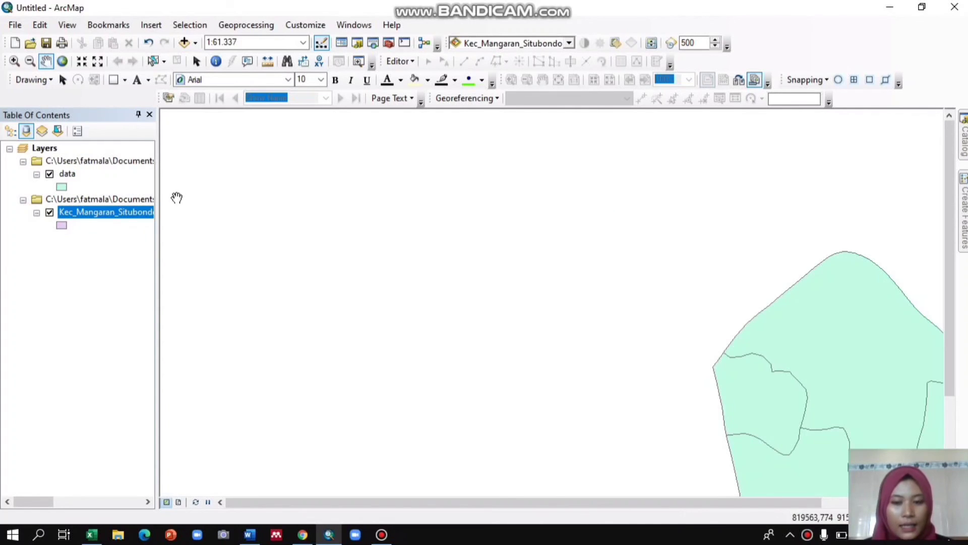
left_click_drag(760, 390, 476, 307)
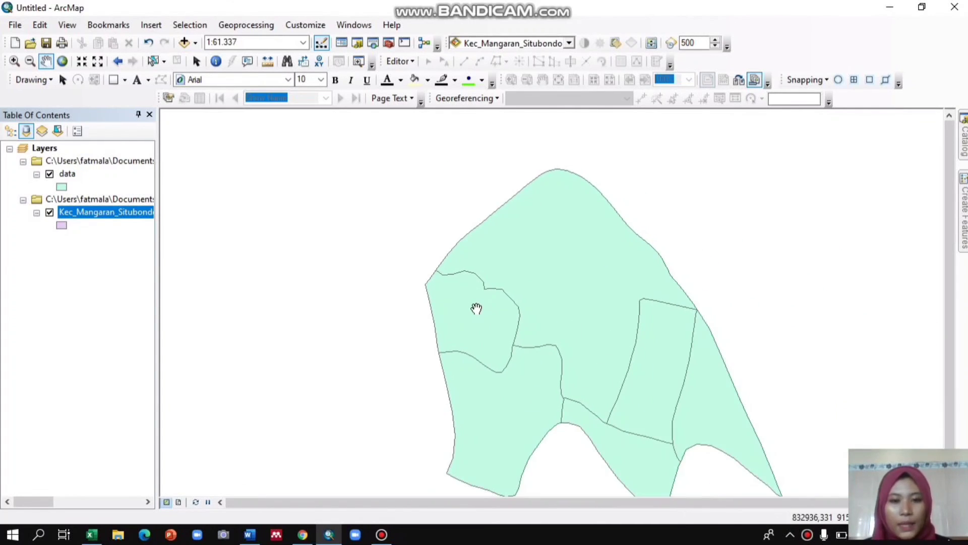
left_click_drag(589, 363, 567, 355)
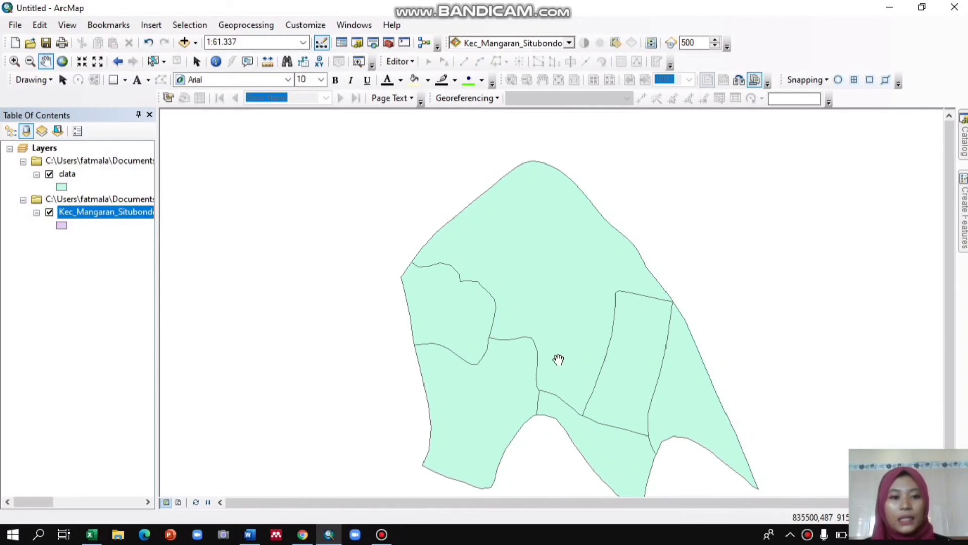